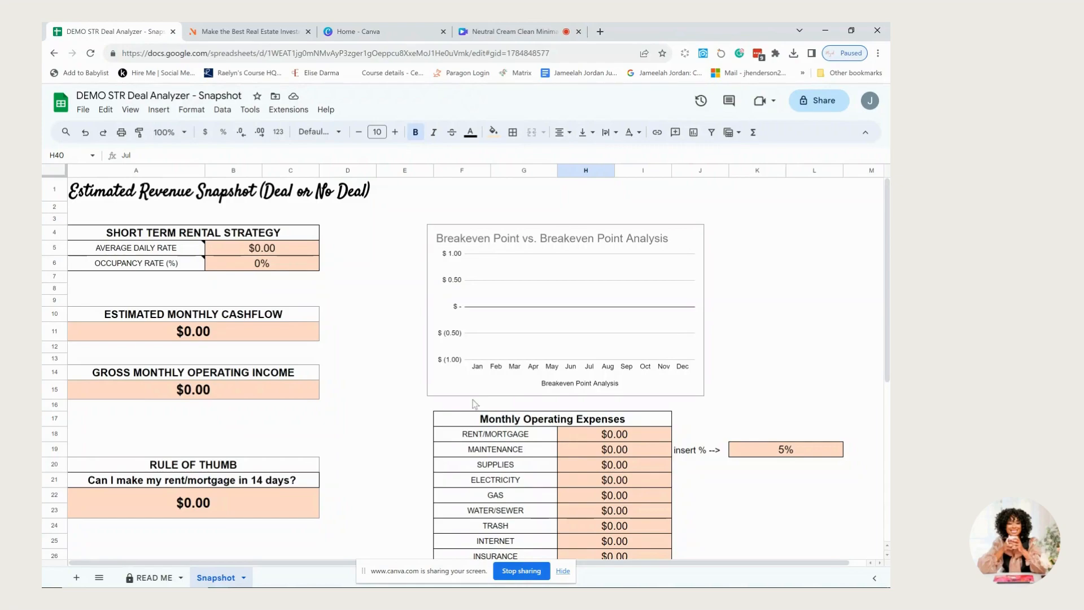
- Switch to the AirDNA Rentalizer page and review the property's average daily rate, occupancy rate and comparison properties
left_click(560, 571)
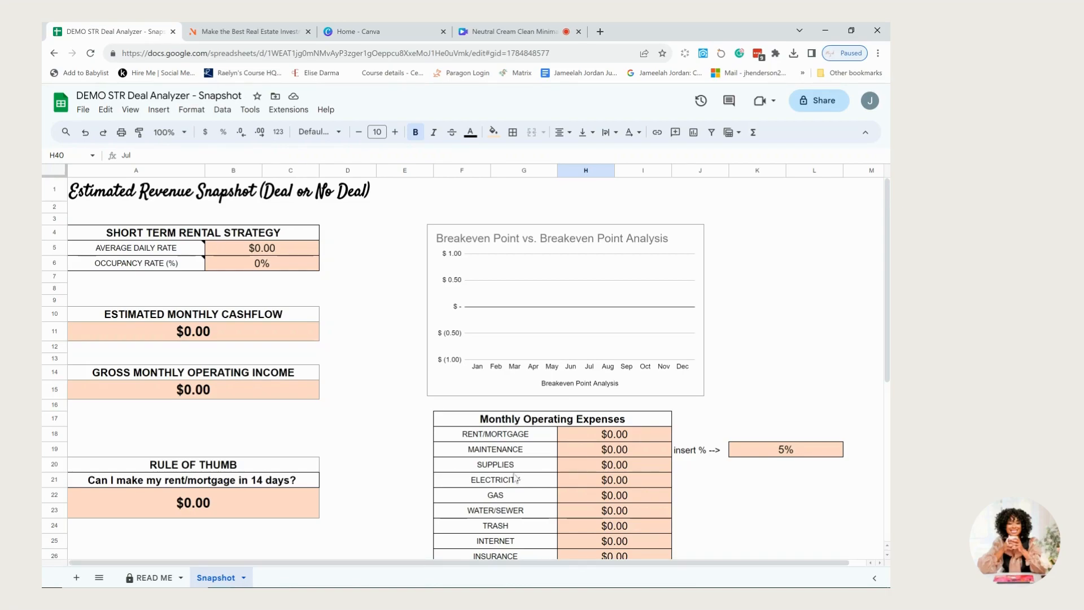
mouse_move(201, 263)
mouse_move(160, 252)
left_click(244, 32)
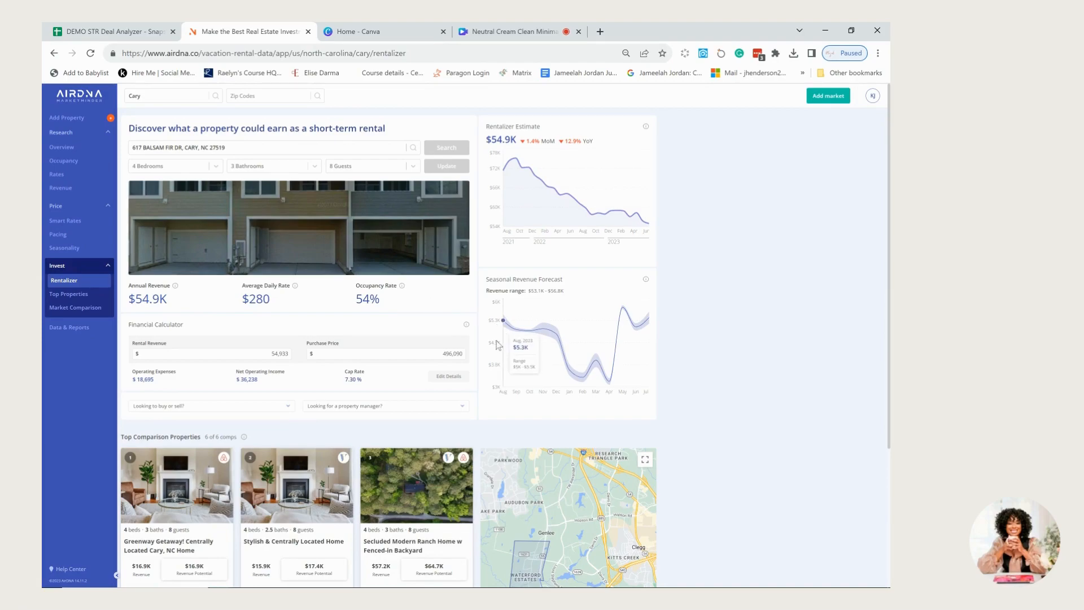
scroll(382, 423, "down", 1)
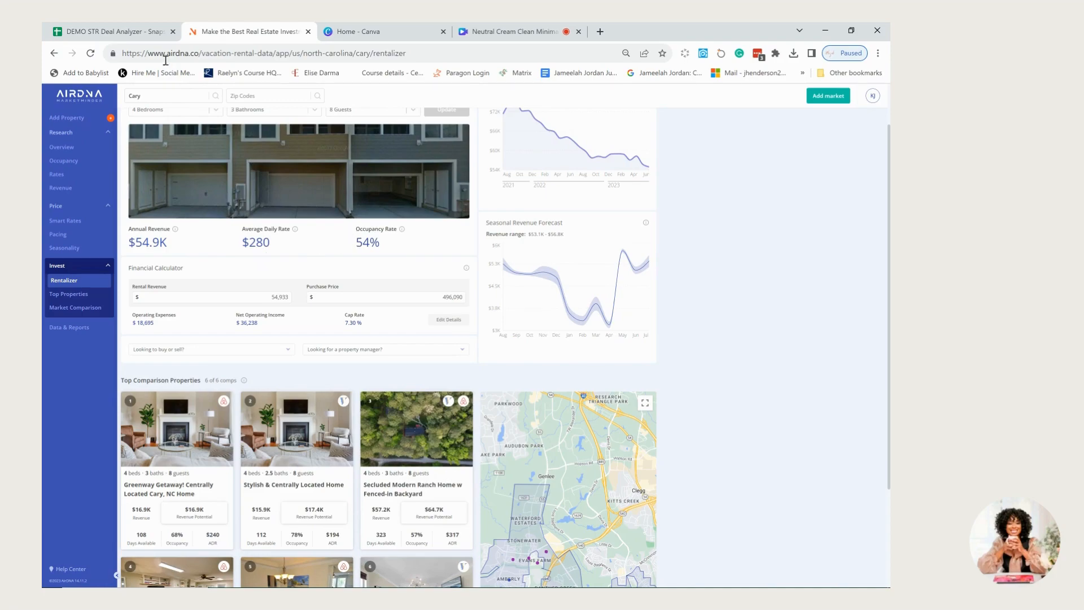
- Return to the deal analyzer spreadsheet and set the average daily rate to 280 and the occupancy rate to 54%
left_click(113, 31)
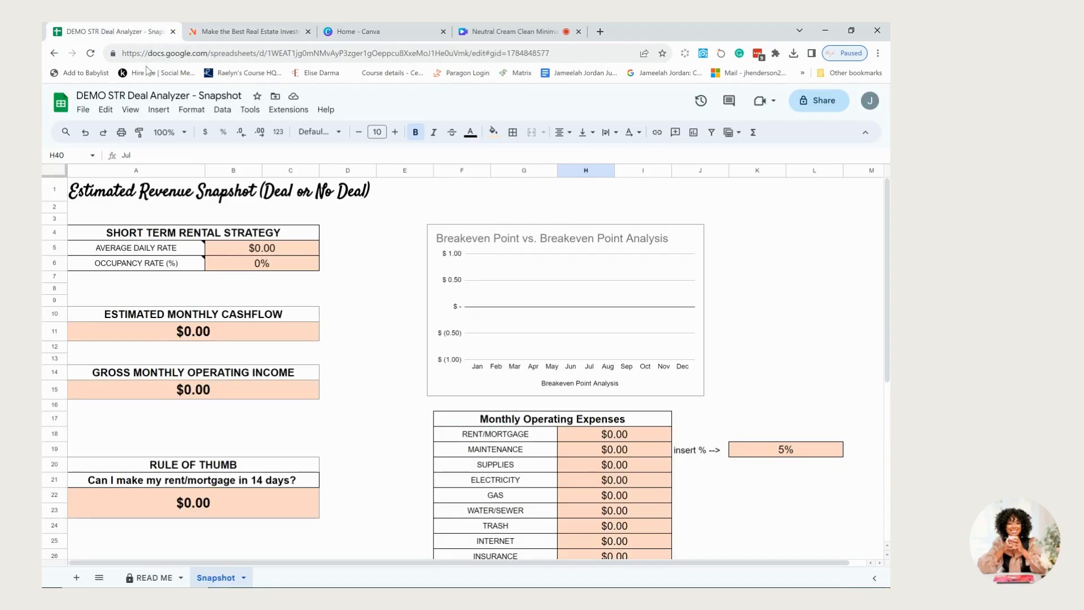
left_click(253, 249)
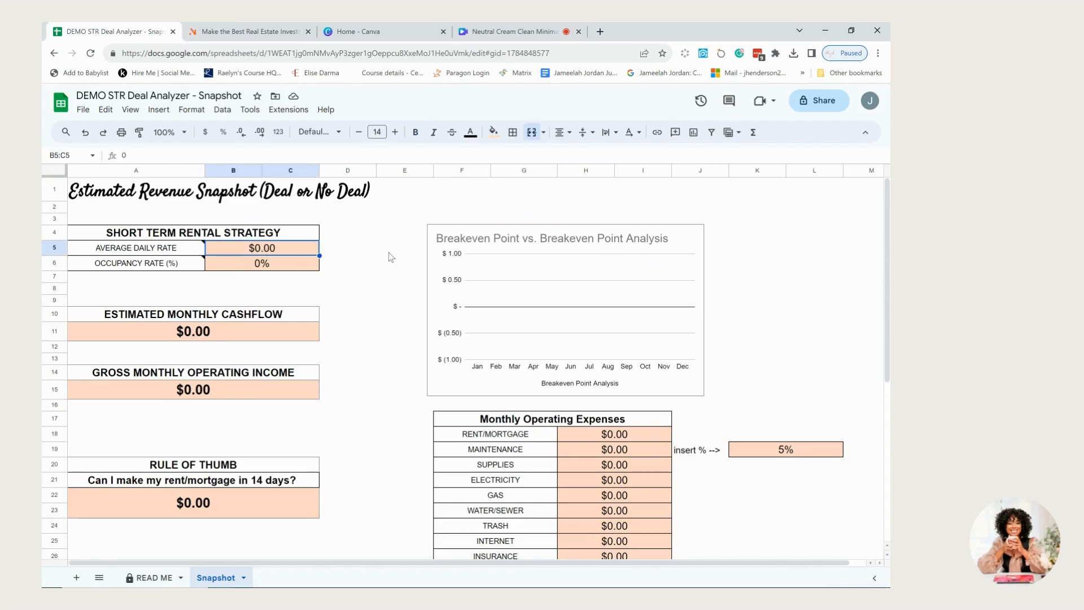
type("23")
key("BackSpace")
type("80")
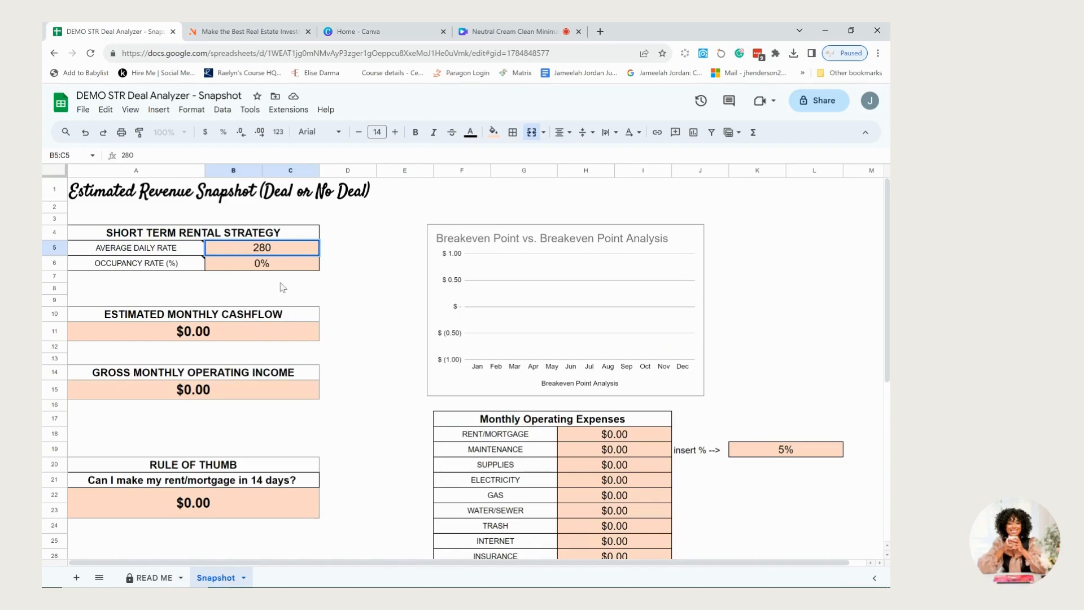
left_click(264, 265)
type("54")
left_click(326, 290)
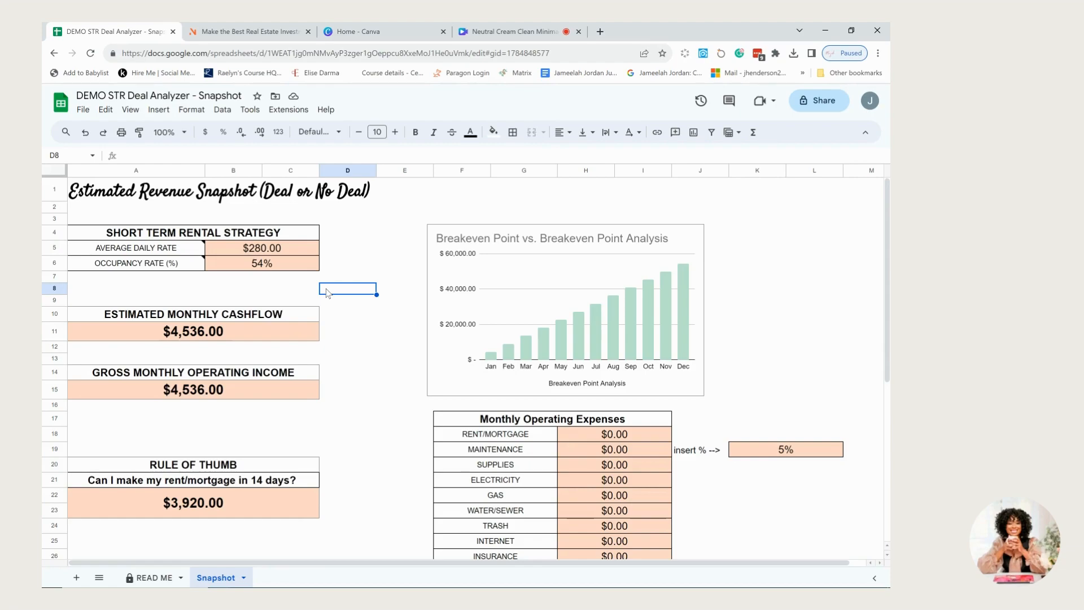
- Enter 2200 as the monthly rent/mortgage in the Monthly Operating Expenses table
scroll(327, 292, "down", 1)
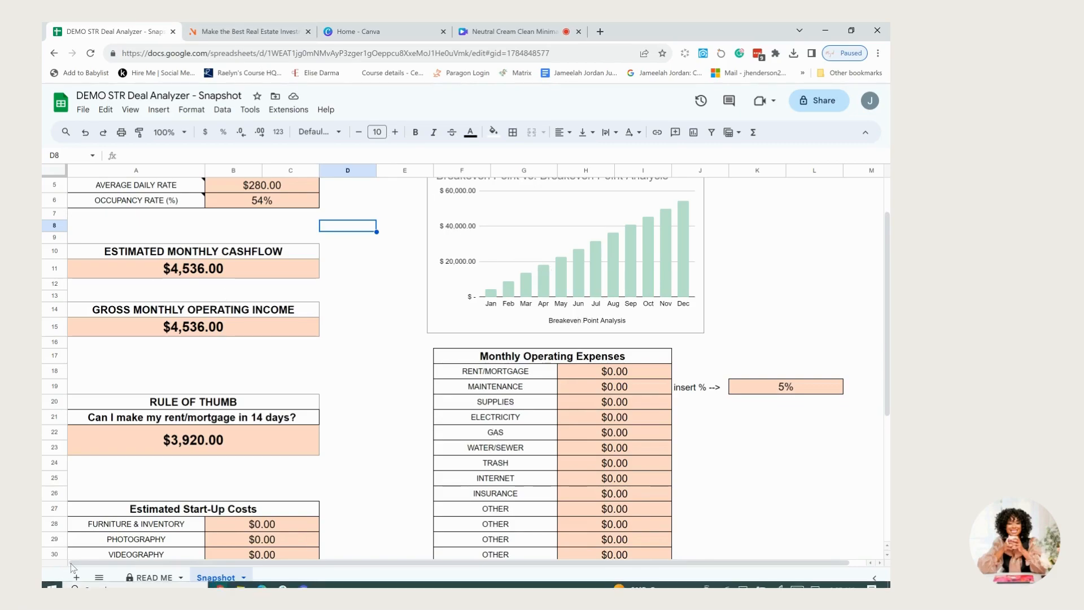
scroll(493, 384, "up", 1)
left_click(614, 436)
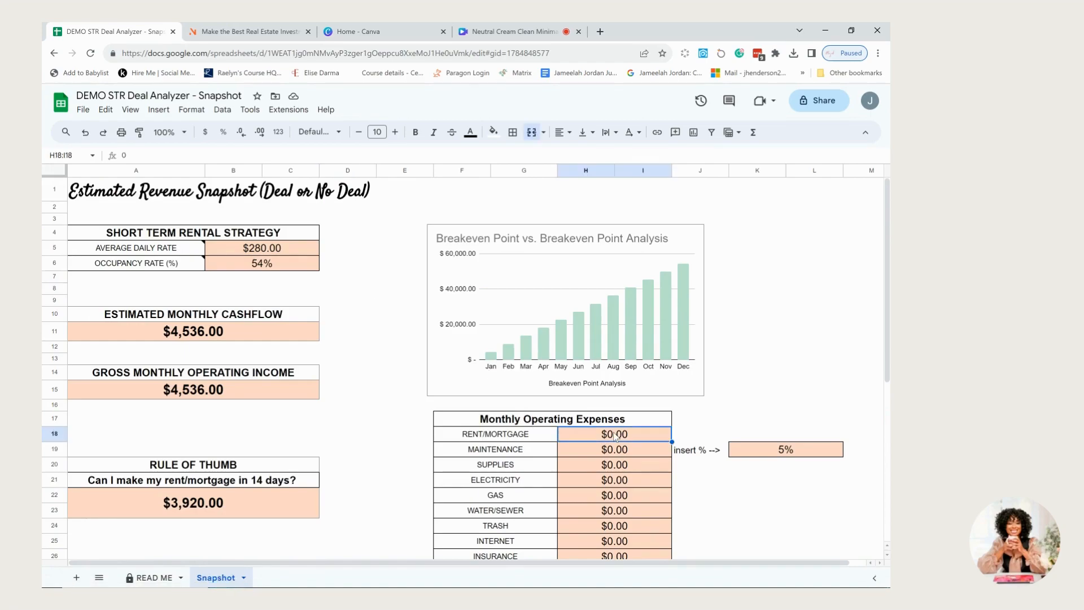
type("2")
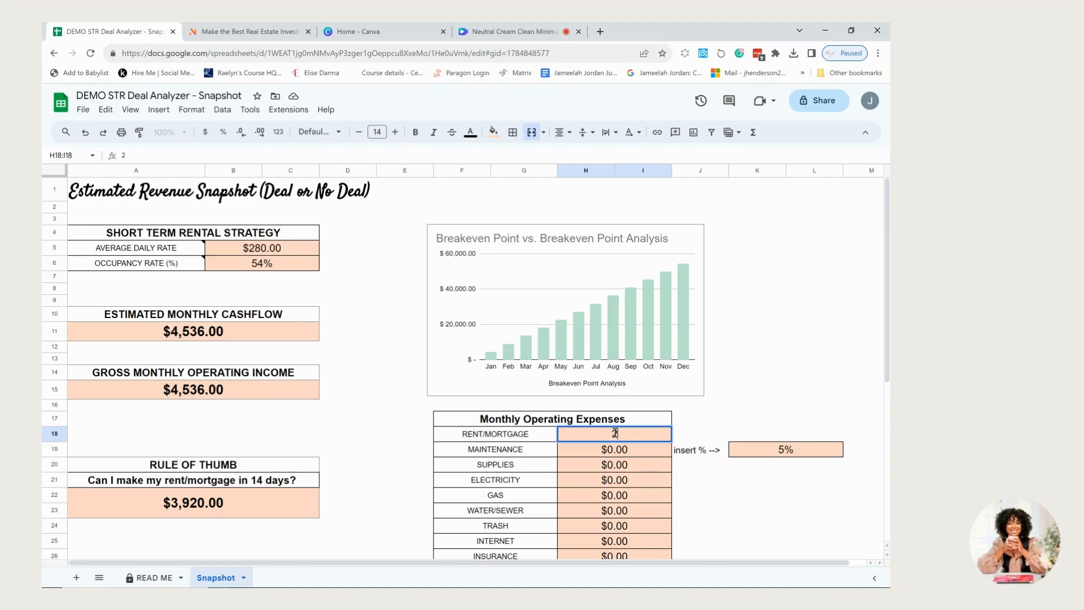
type("200")
left_click(802, 319)
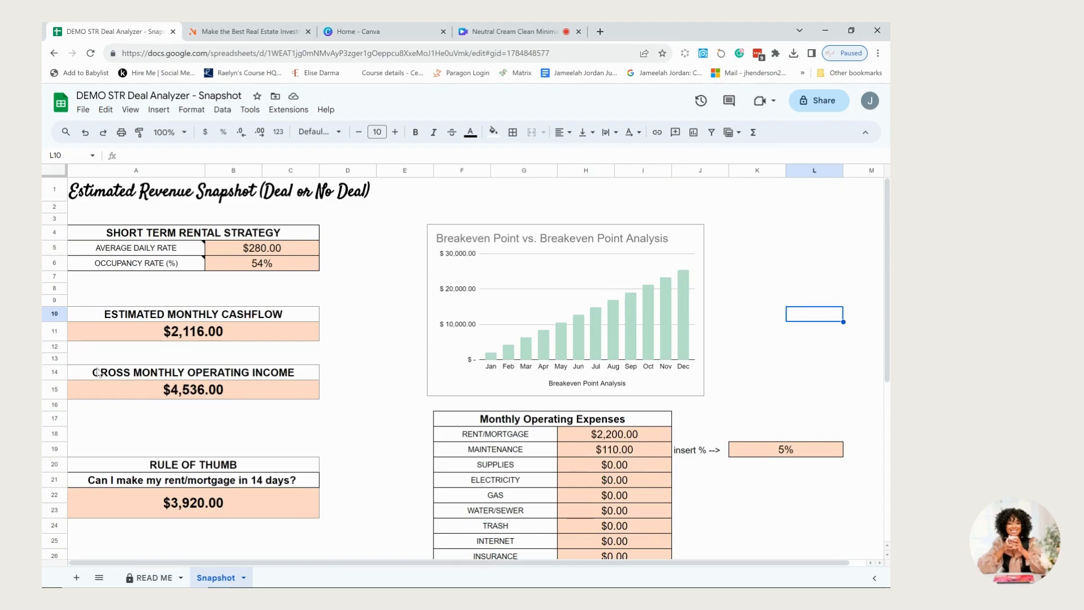
- Inspect the gross monthly operating income cell without editing the protected range
left_click(193, 394)
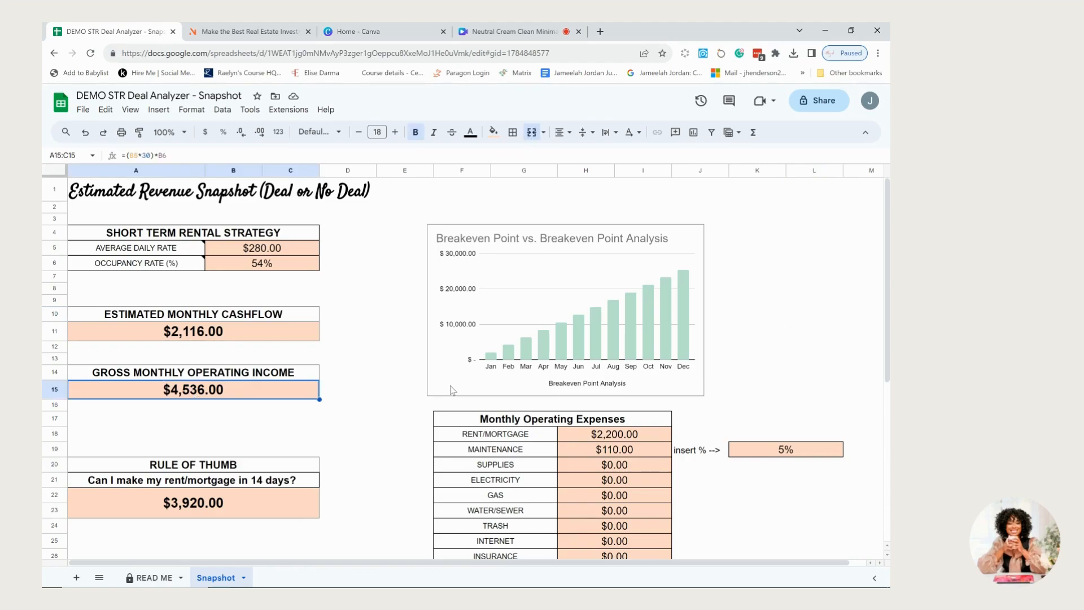
left_click(382, 422)
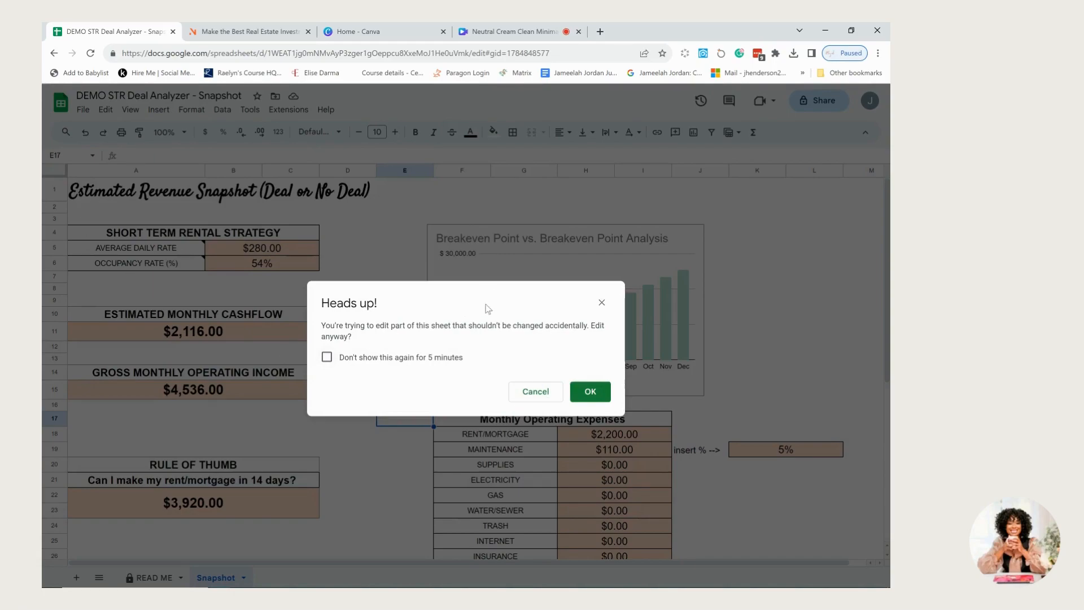
left_click(520, 392)
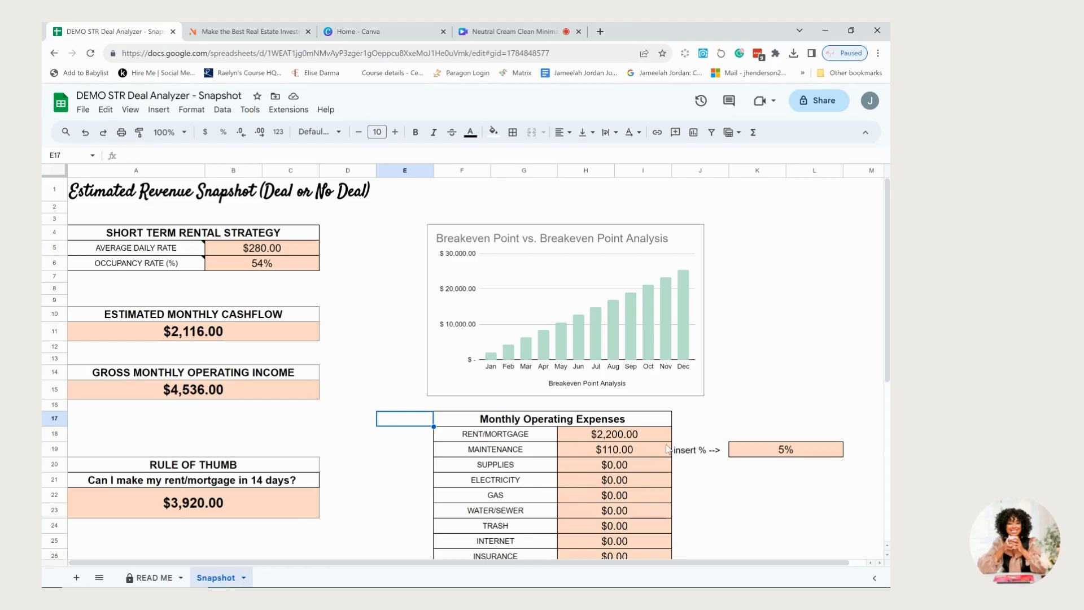
- Enter the monthly utility expenses: 200 for electricity, 40 for gas and 90 for water/sewer
scroll(545, 474, "down", 1)
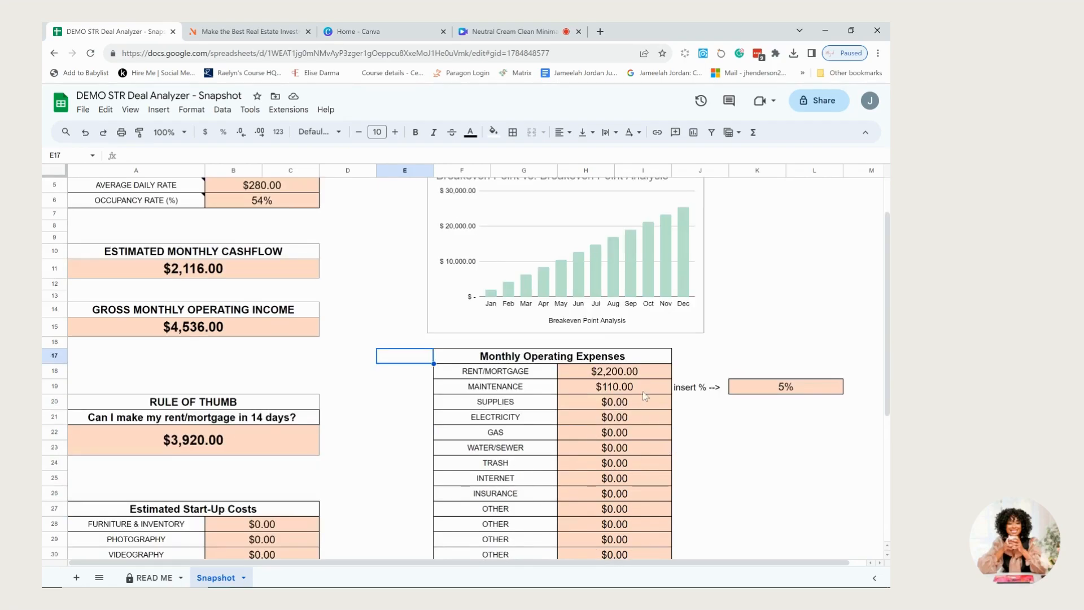
left_click(632, 420)
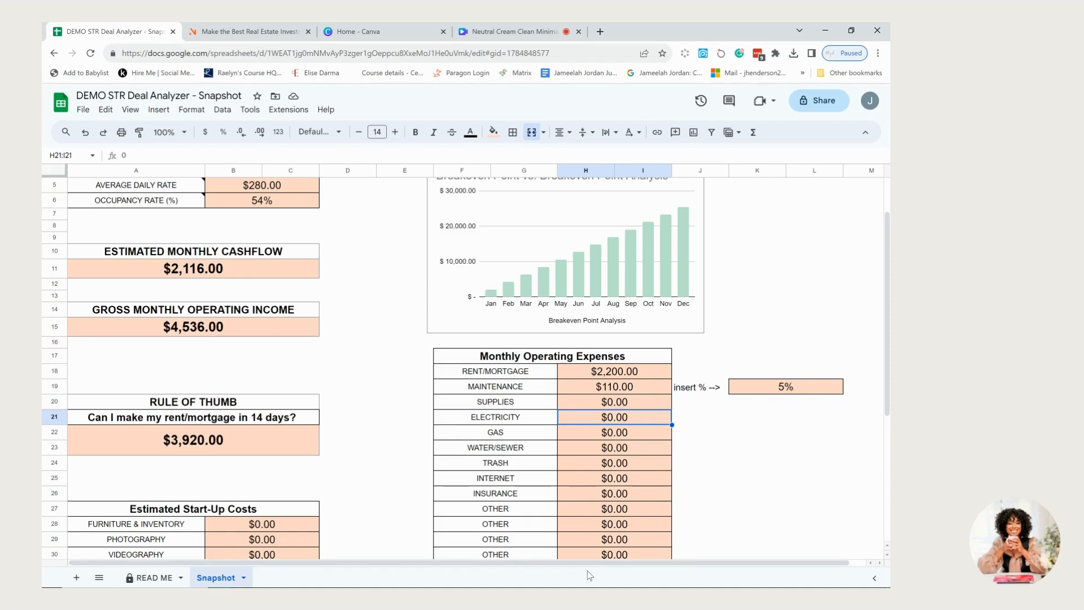
type("200")
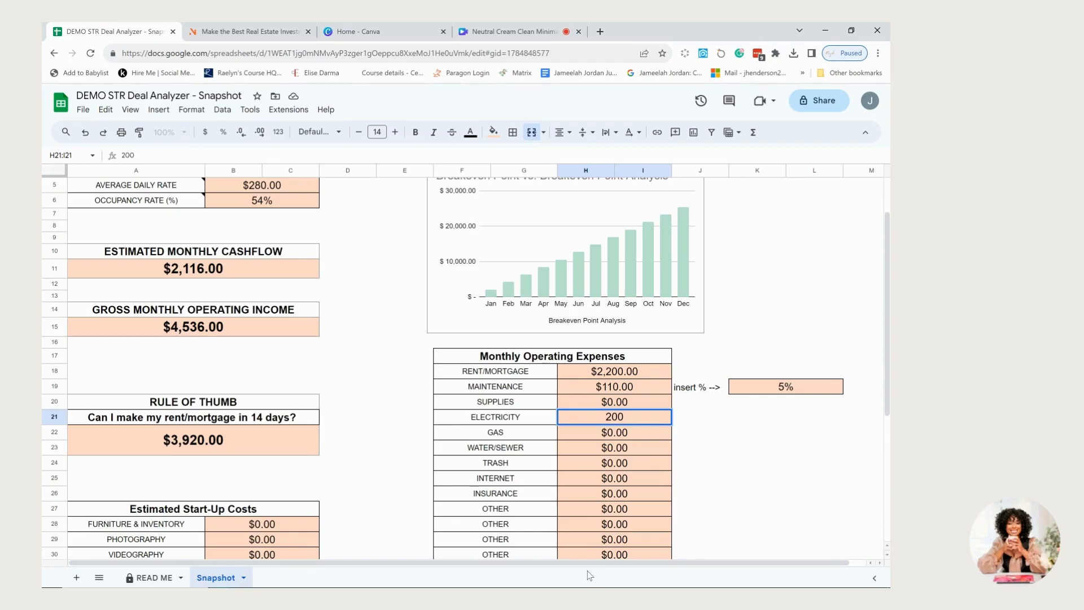
key("Return")
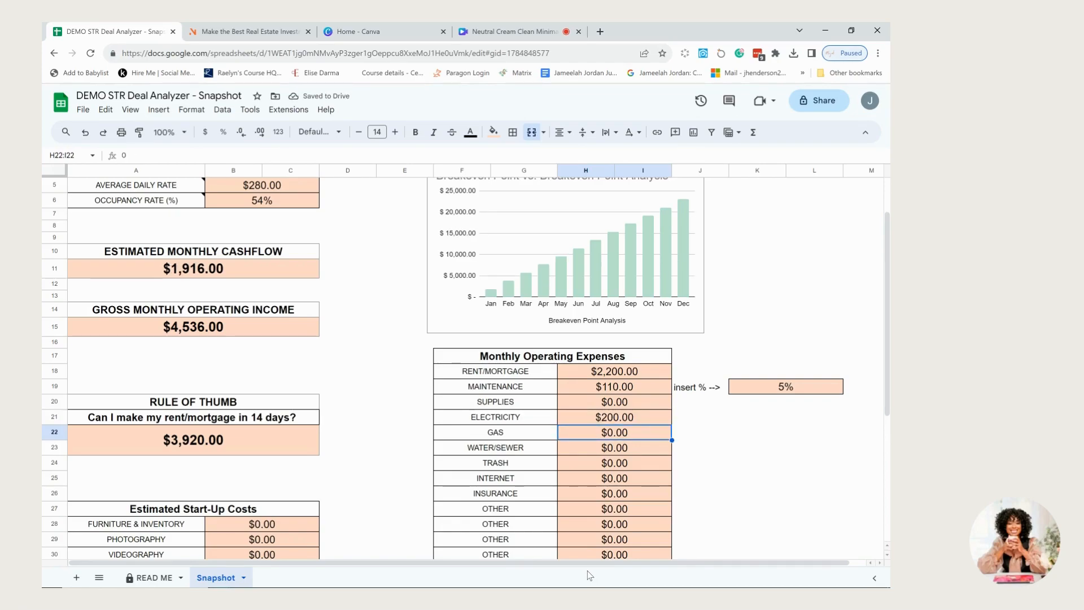
type("40")
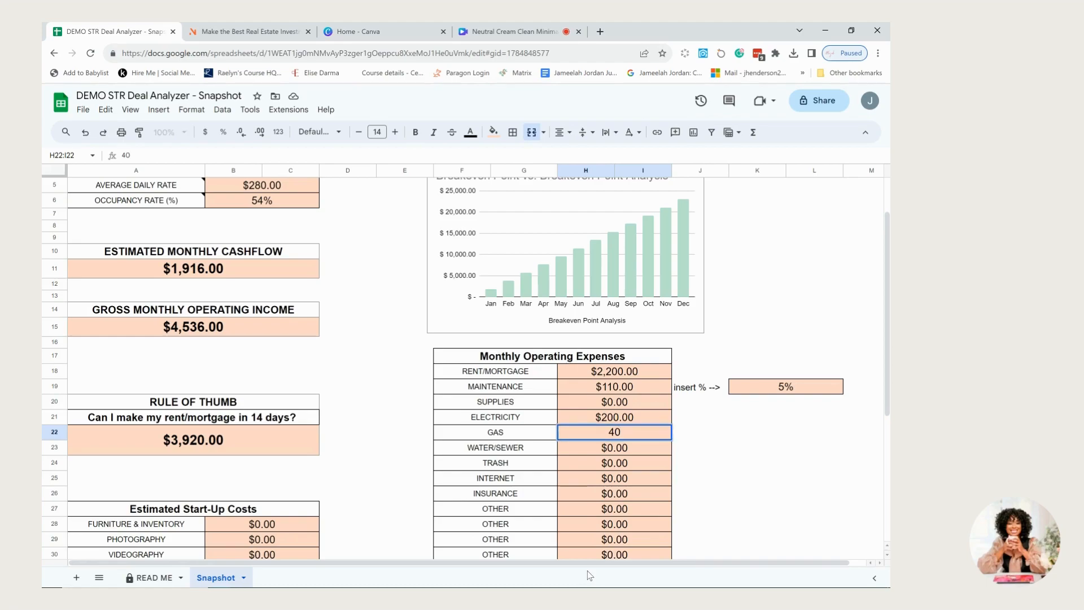
key("Return")
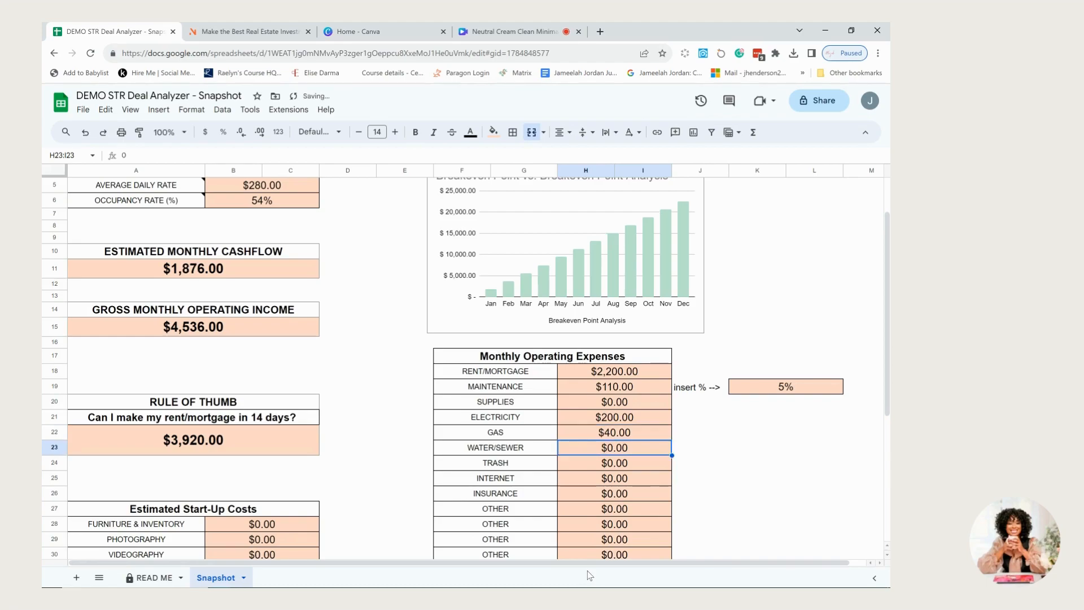
type("90")
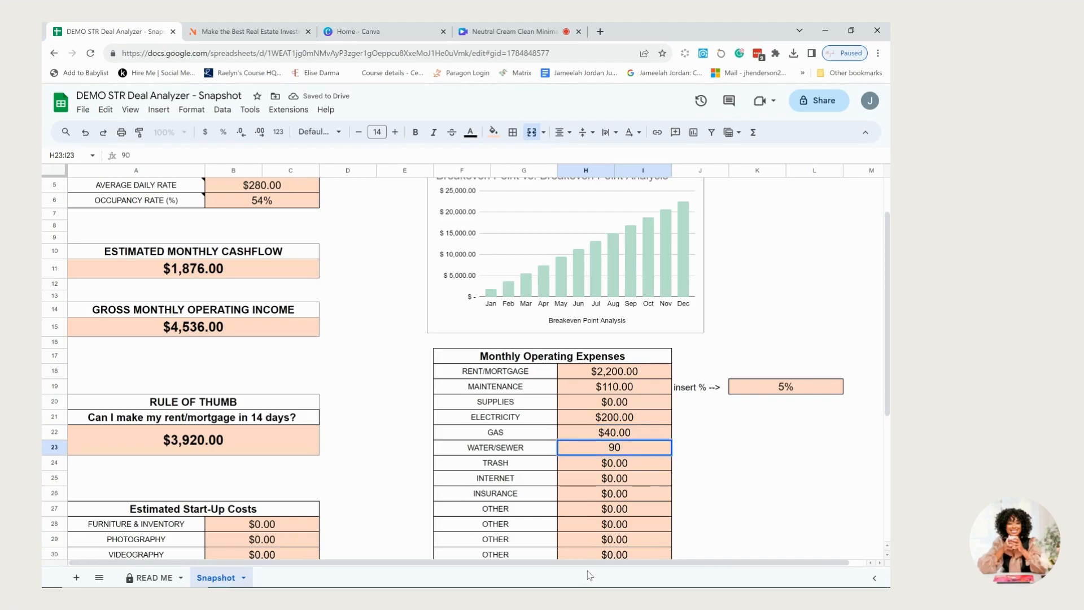
key("Return")
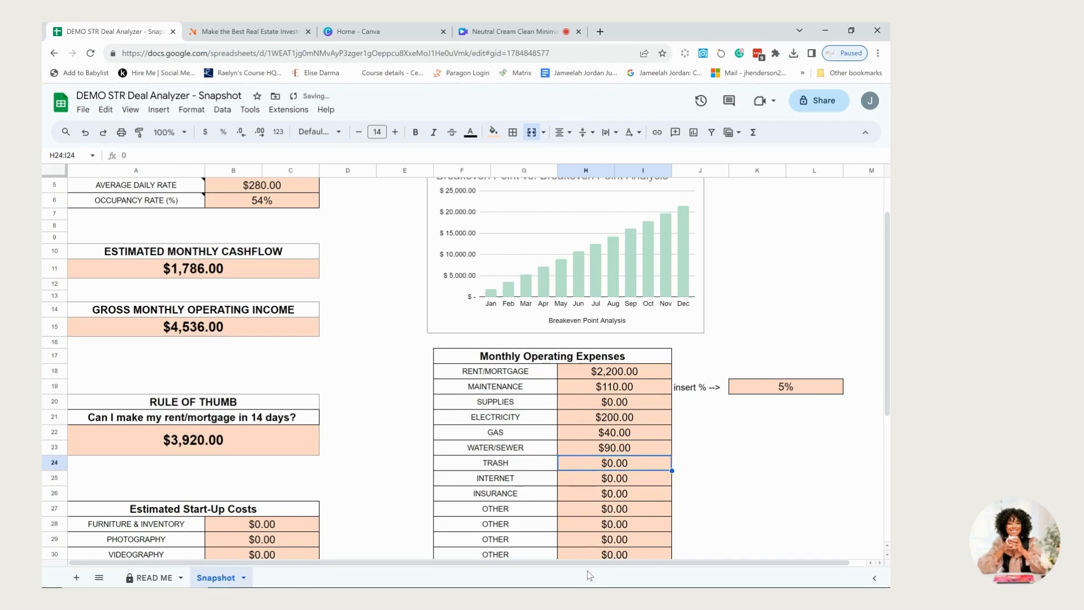
- Enter monthly expenses of 70 for internet and 140 for insurance, skipping trash
key("Down")
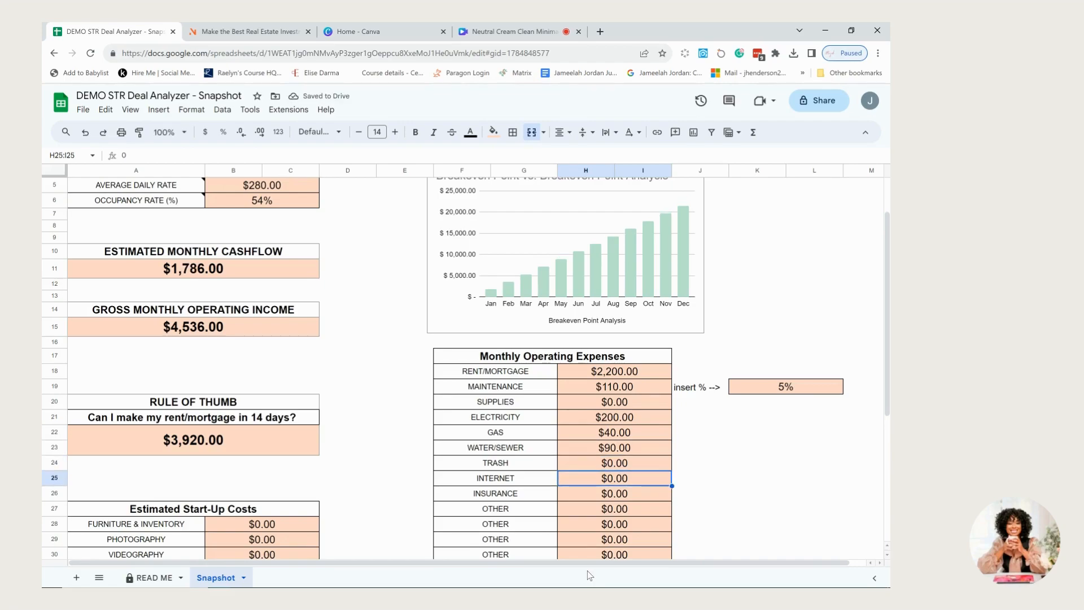
type("70")
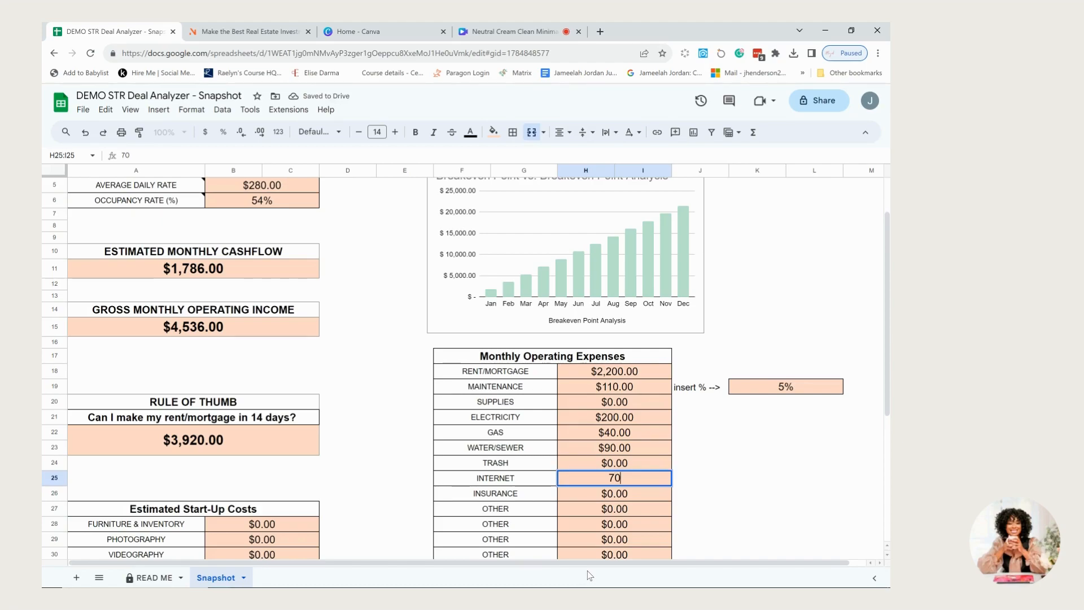
key("Return")
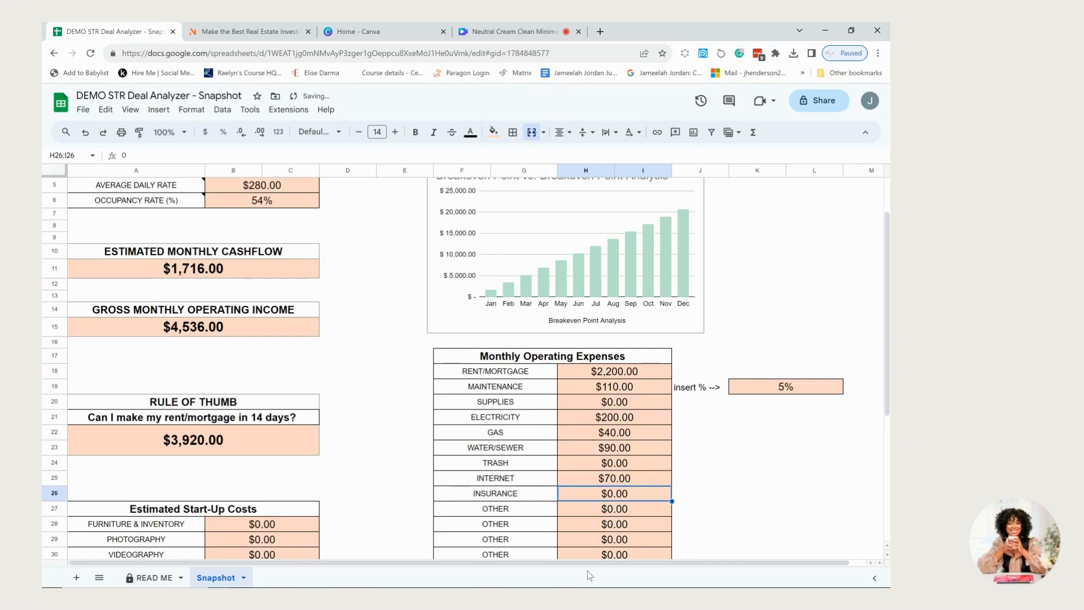
type("14")
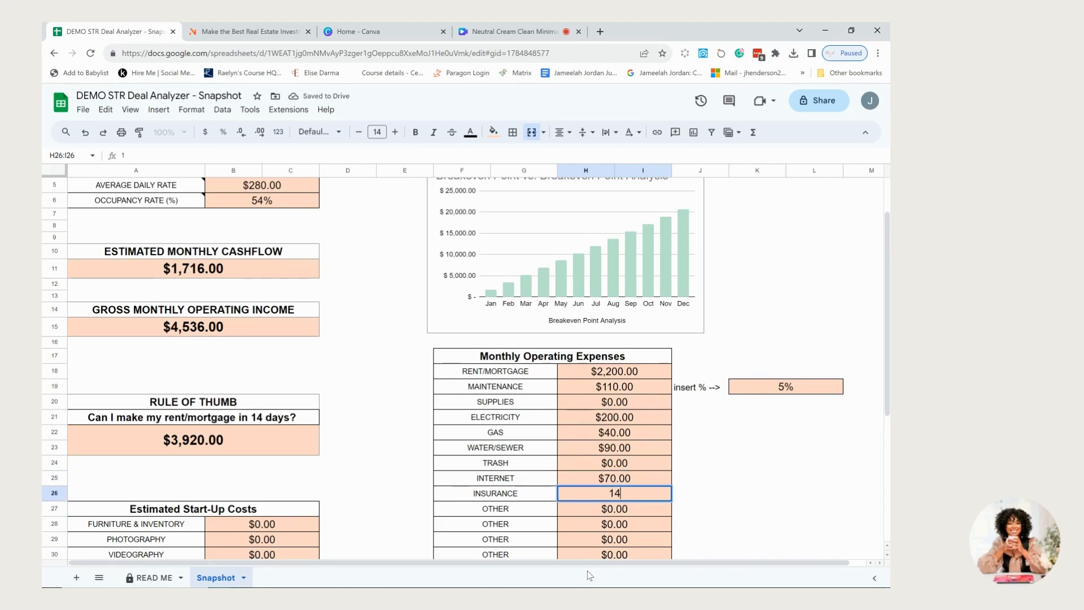
type("0")
key("Return")
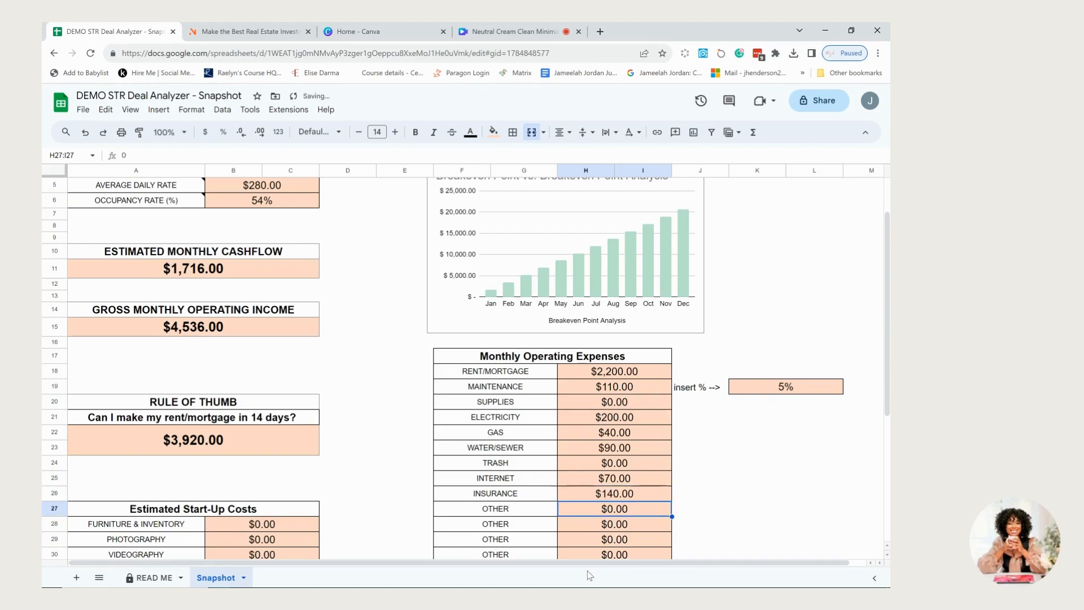
- Set the property management fee percentage in the Fees section to 20%
scroll(567, 512, "down", 2)
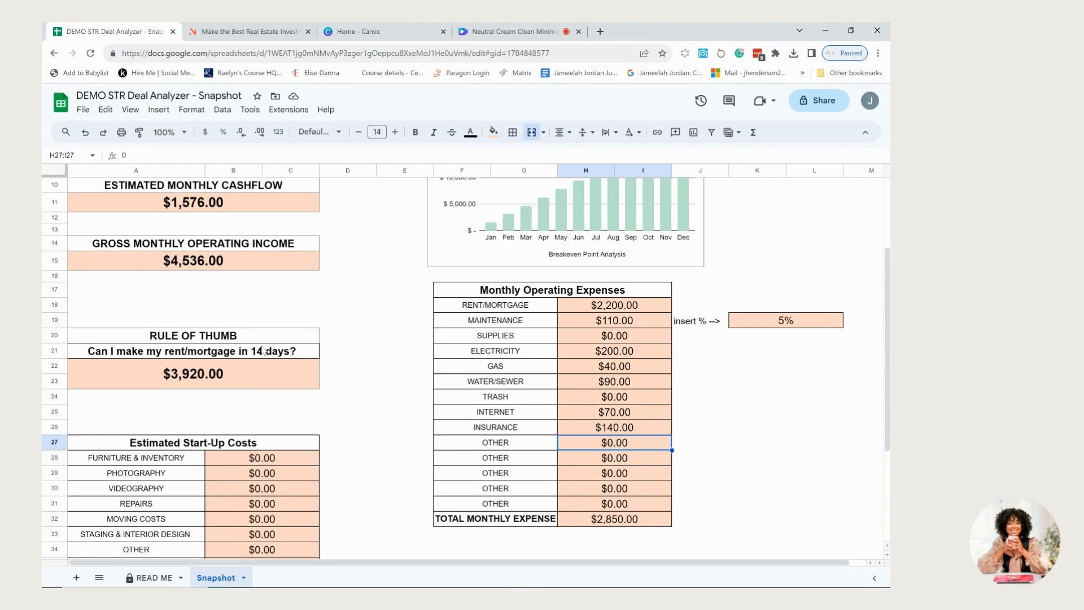
scroll(266, 371, "up", 2)
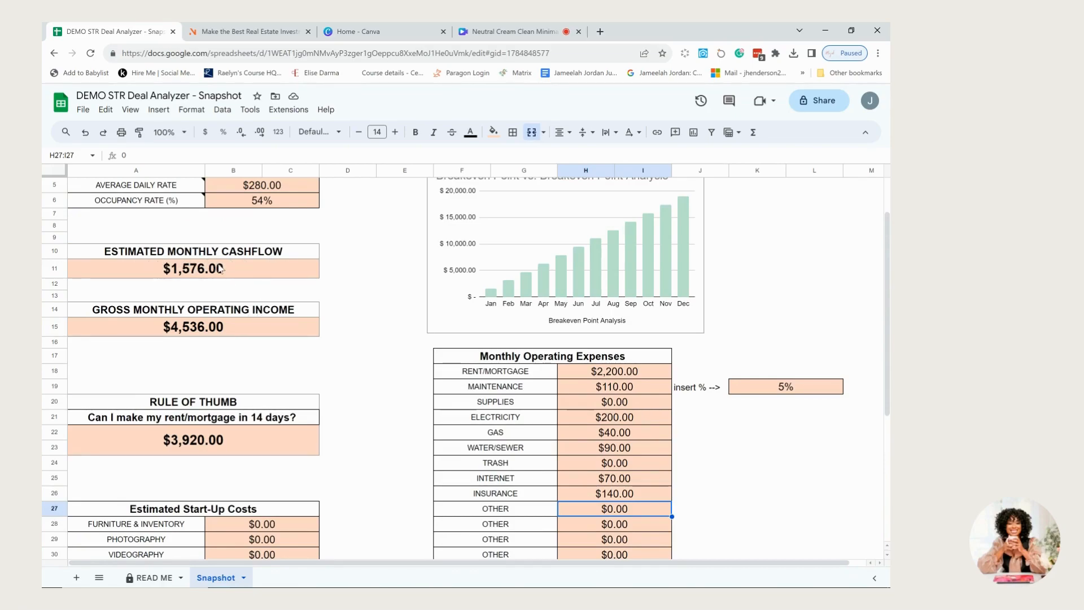
scroll(201, 286, "down", 4)
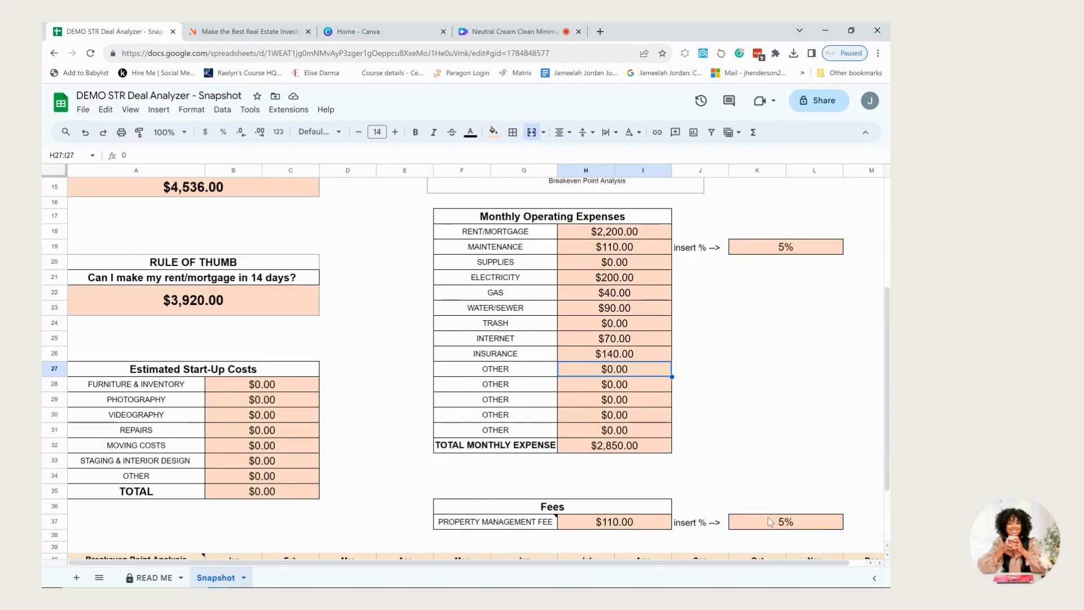
left_click(779, 520)
left_click_drag(785, 521, 774, 526)
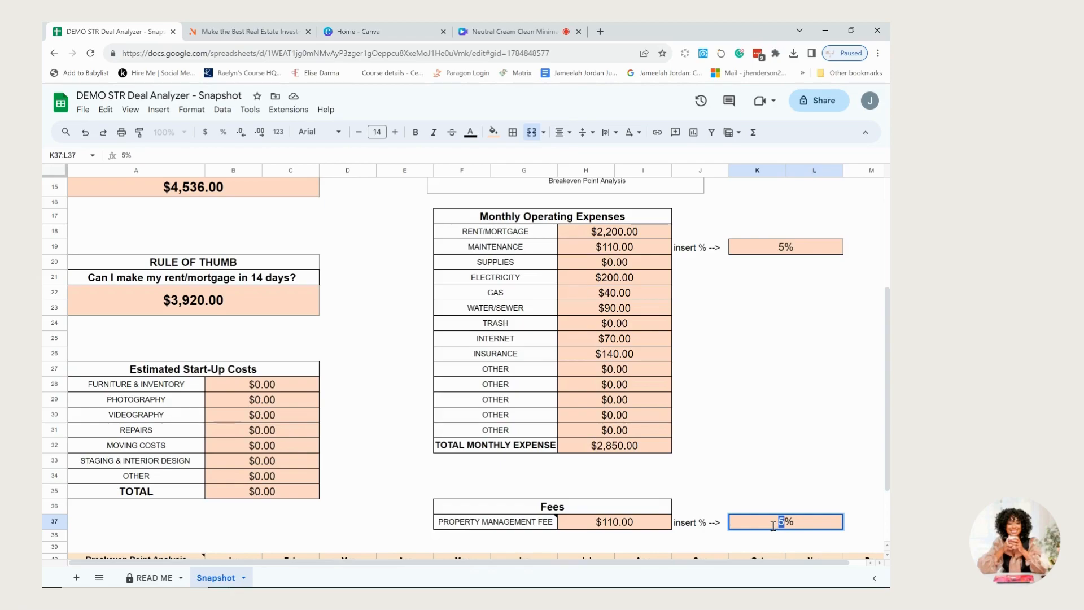
type("20")
left_click(767, 498)
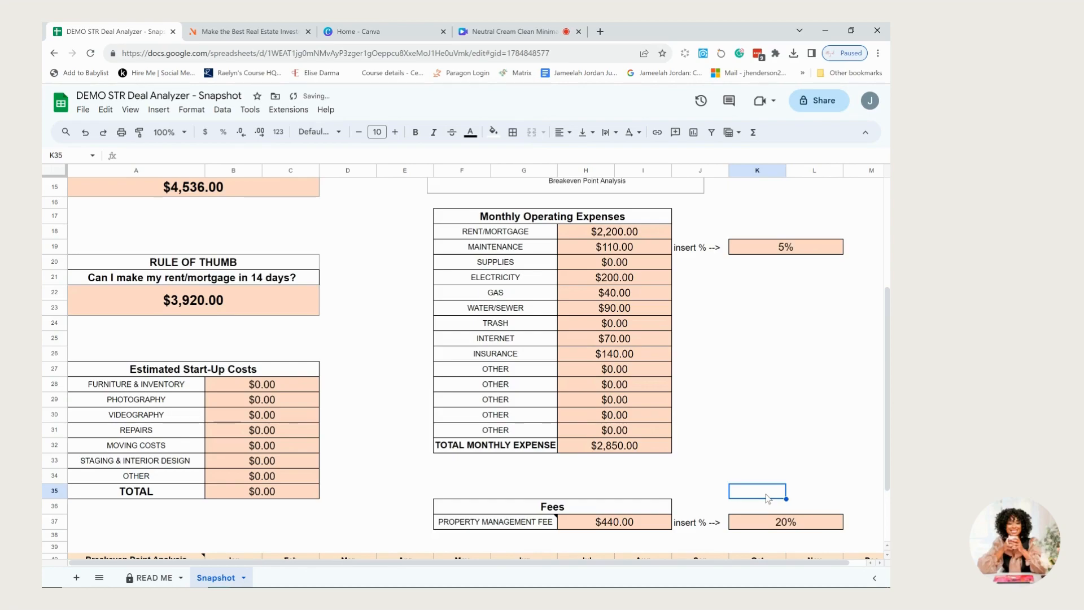
- Check the fee's effect on the estimated monthly cashflow and set the property management fee percentage to 0%
scroll(768, 502, "up", 4)
scroll(771, 512, "down", 4)
double_click(784, 524)
left_click_drag(797, 523, 776, 517)
left_click(788, 523)
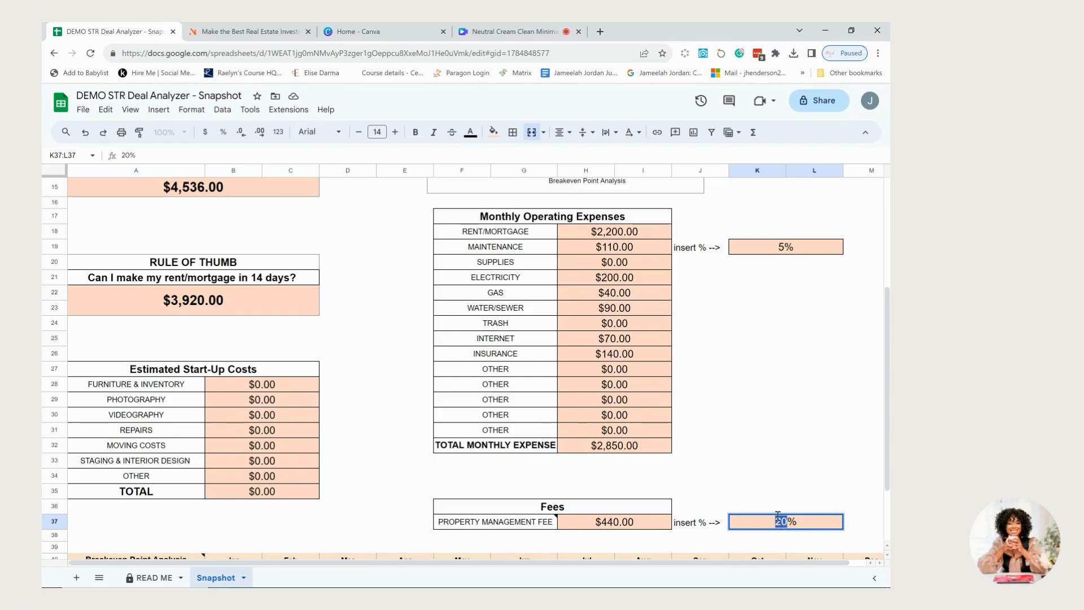
type("0")
left_click(745, 451)
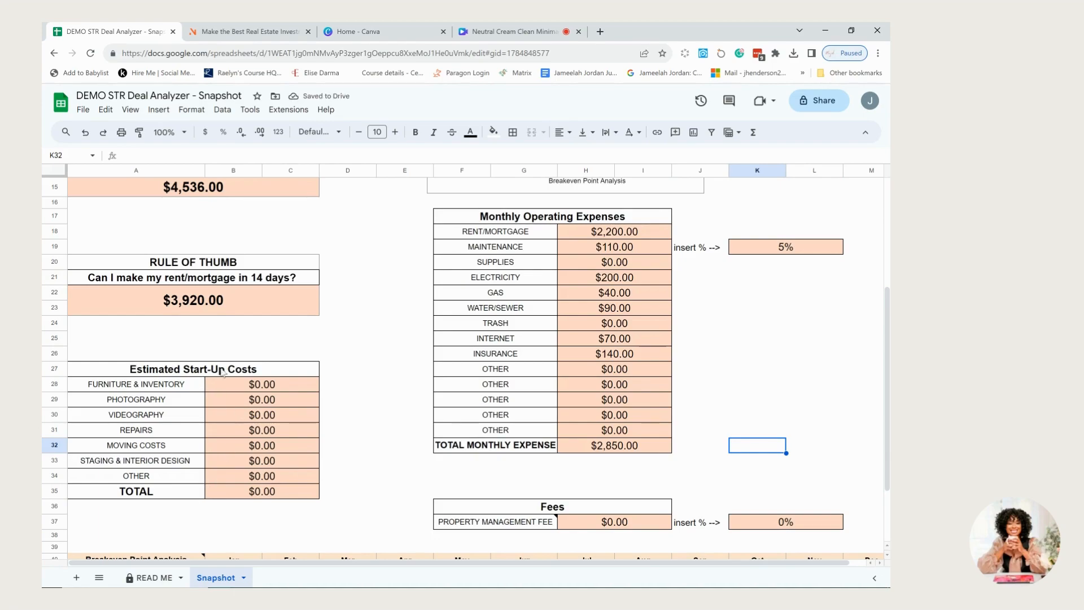
scroll(270, 376, "down", 2)
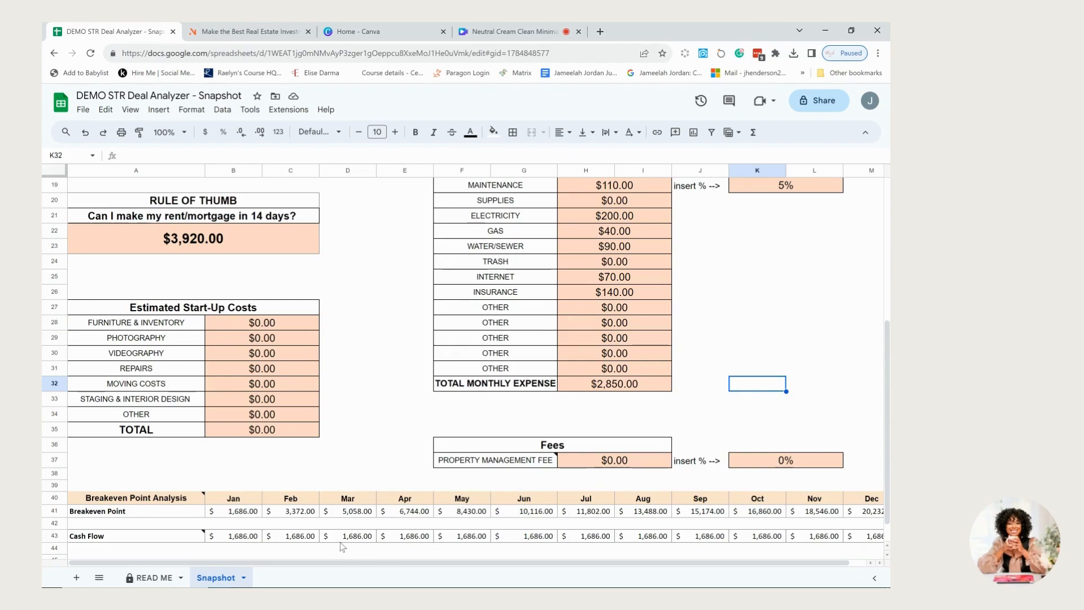
- Review the estimated monthly cashflow and enter 20000 for furniture and inventory in the Estimated Start-Up Costs
scroll(333, 543, "up", 3)
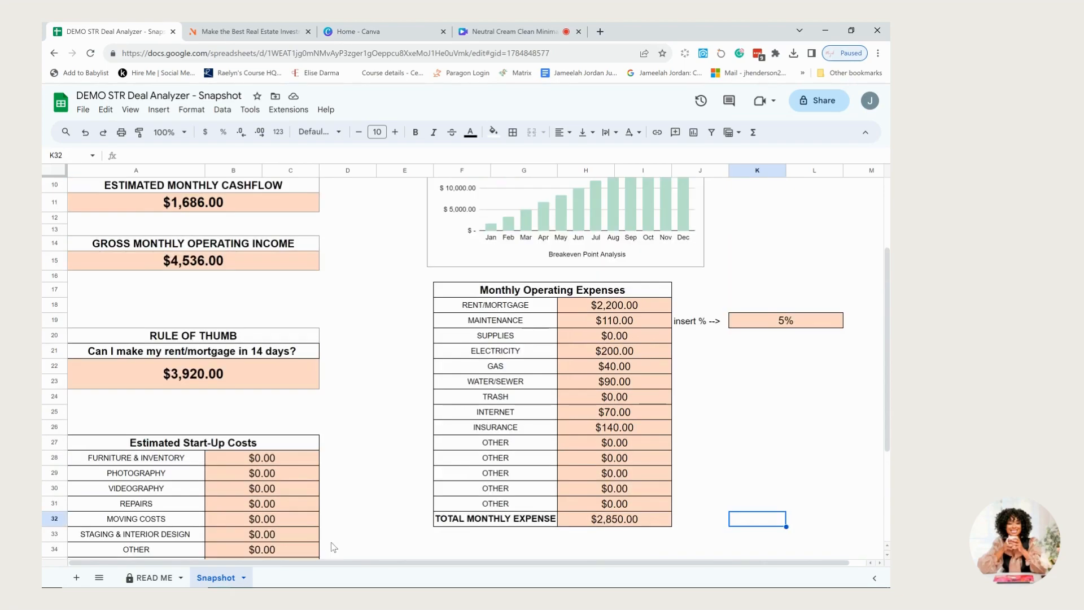
scroll(61, 511, "up", 3)
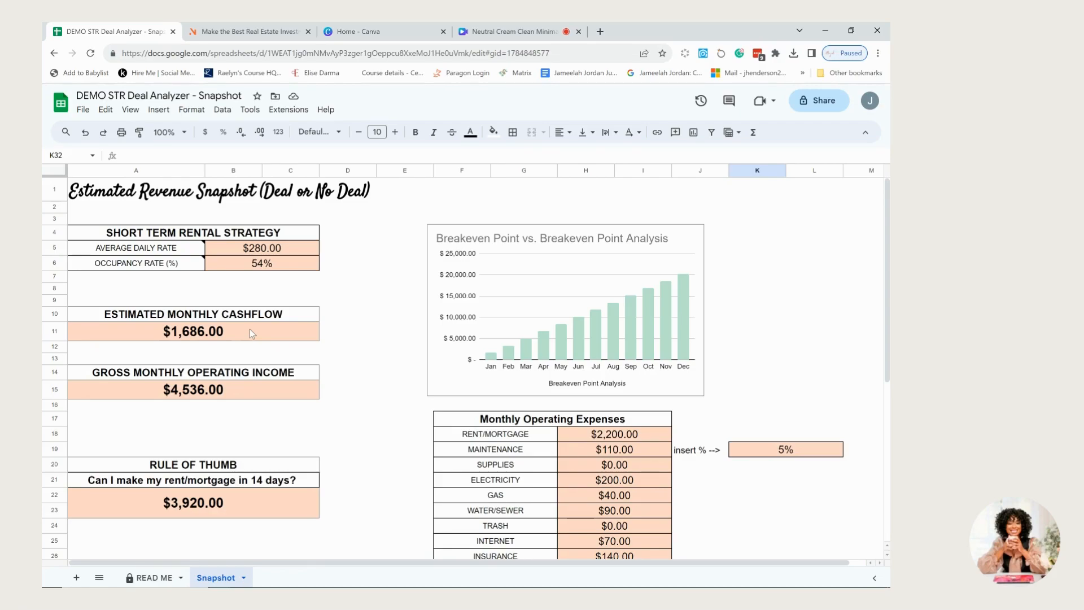
scroll(230, 326, "down", 7)
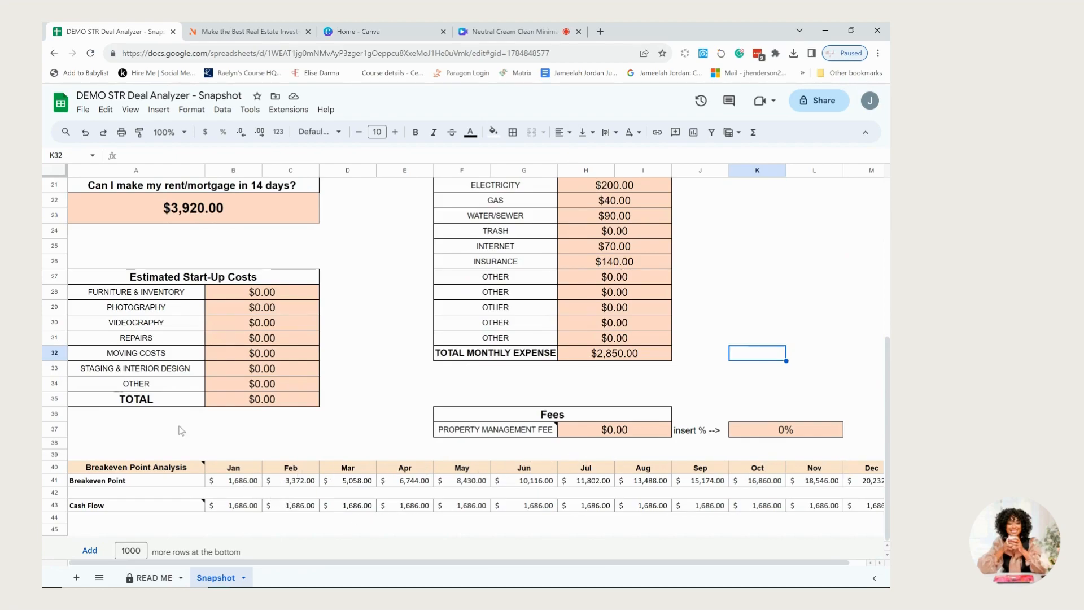
left_click(256, 293)
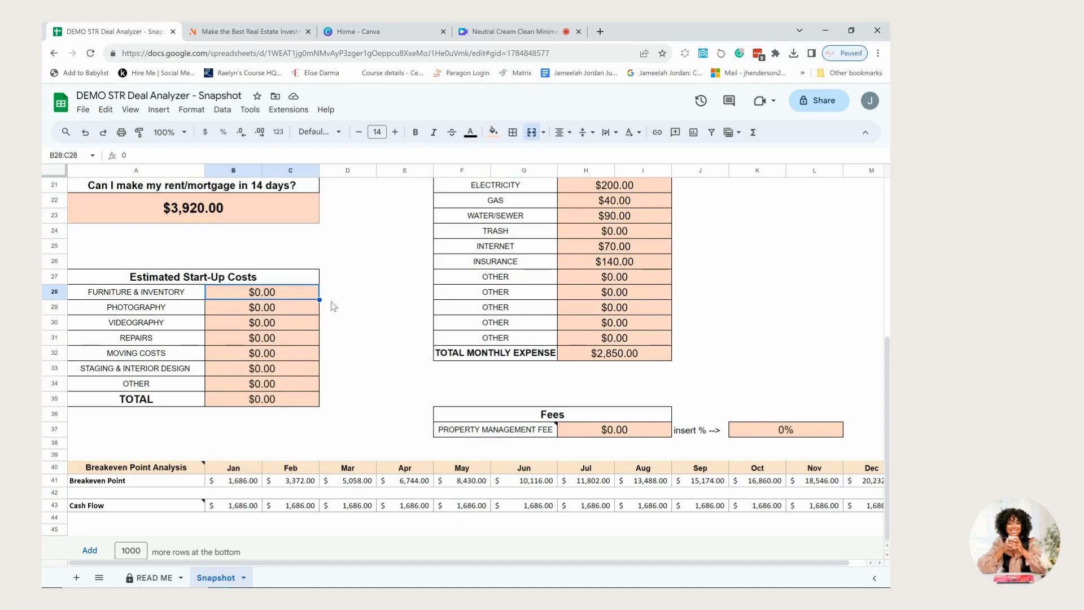
type("2")
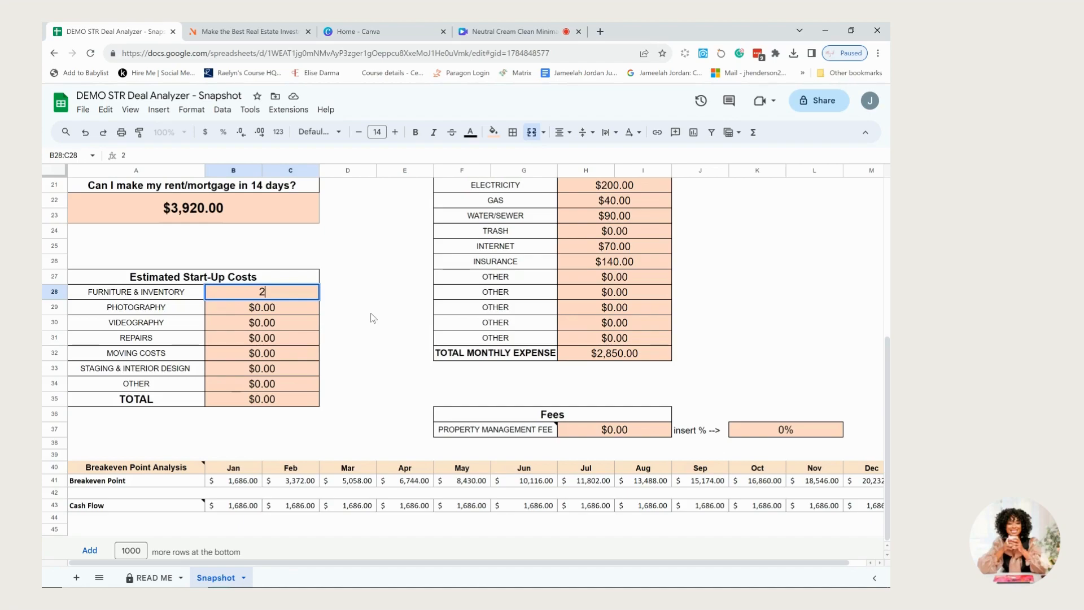
type("0000")
left_click(371, 313)
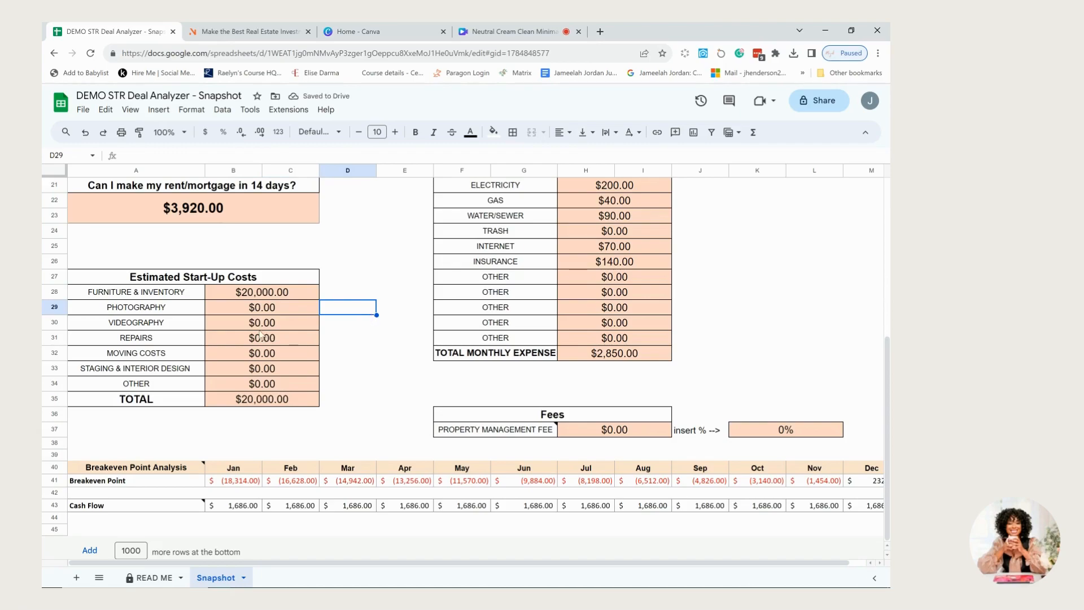
- Enter start-up costs of 250 for photography and 250 for videography
left_click(271, 309)
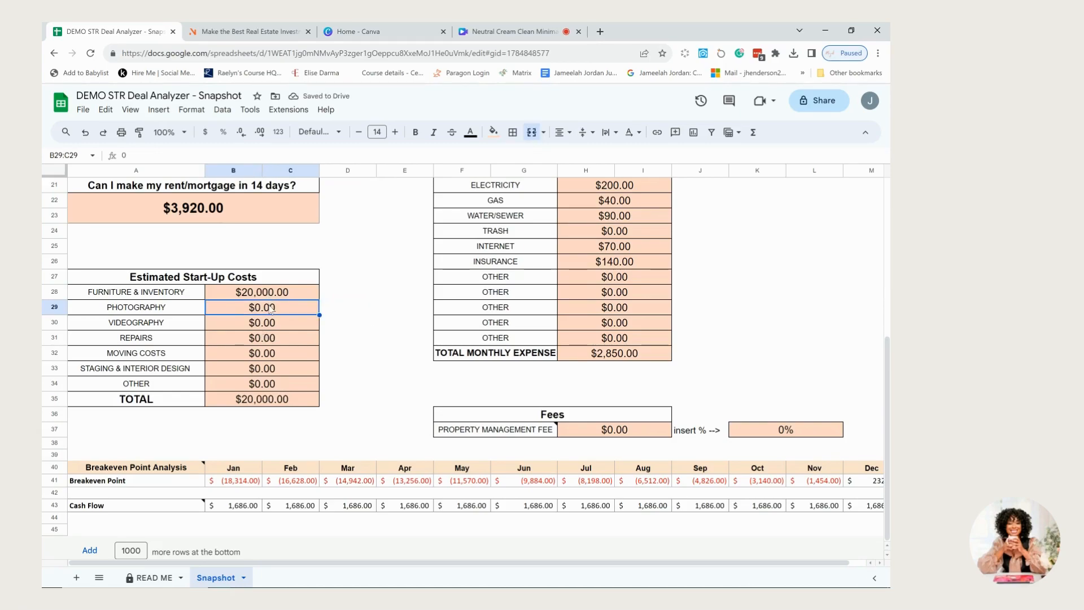
type("250")
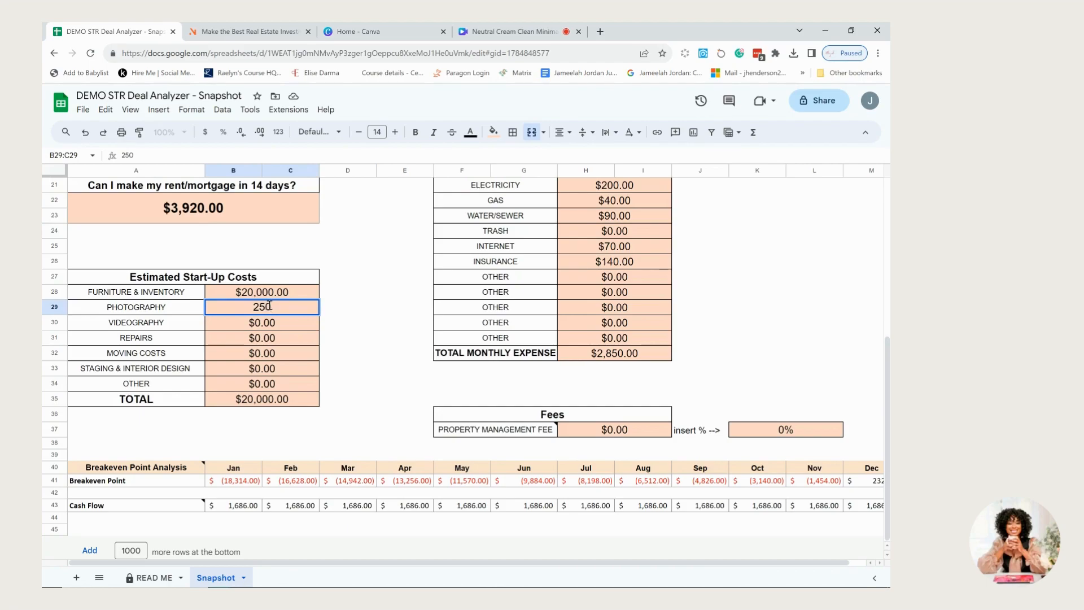
key("Return")
type("250")
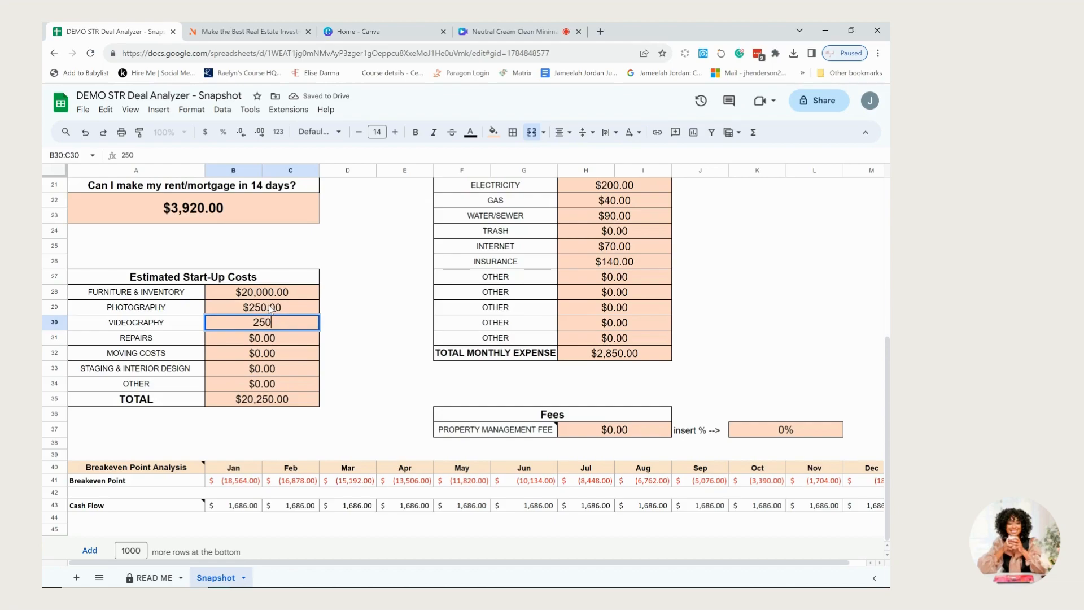
key("Return")
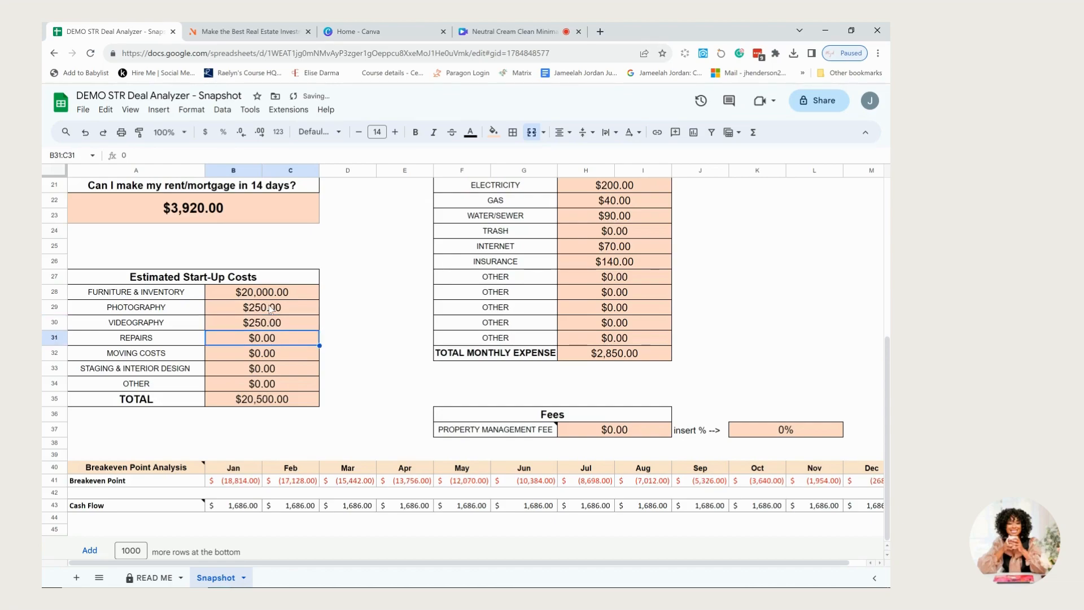
- Enter a start-up cost of 500 for staging and interior design, skipping repairs and moving costs
key("Down")
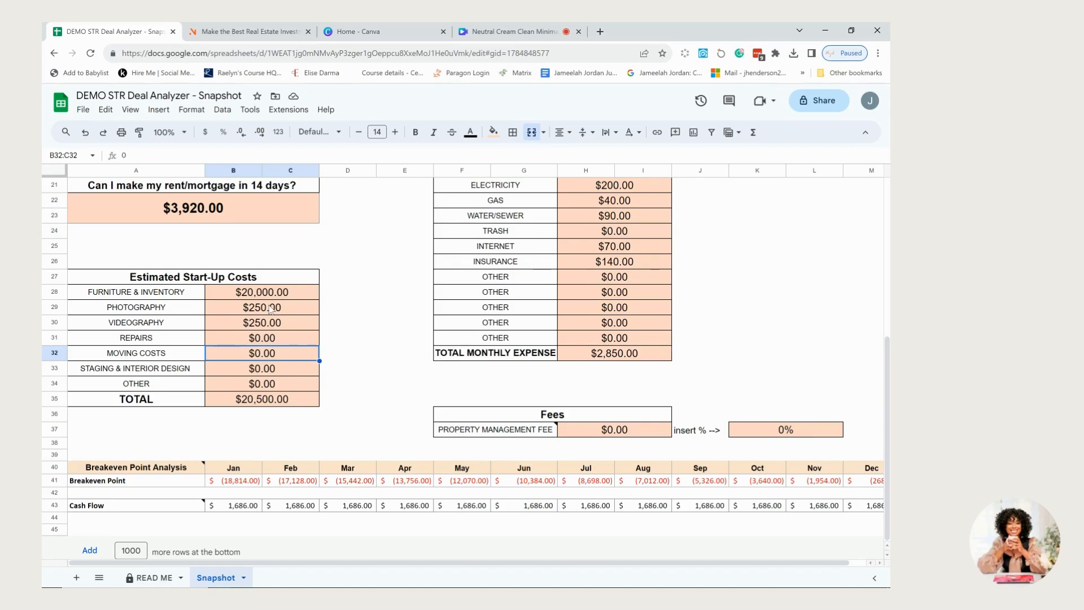
key("Down")
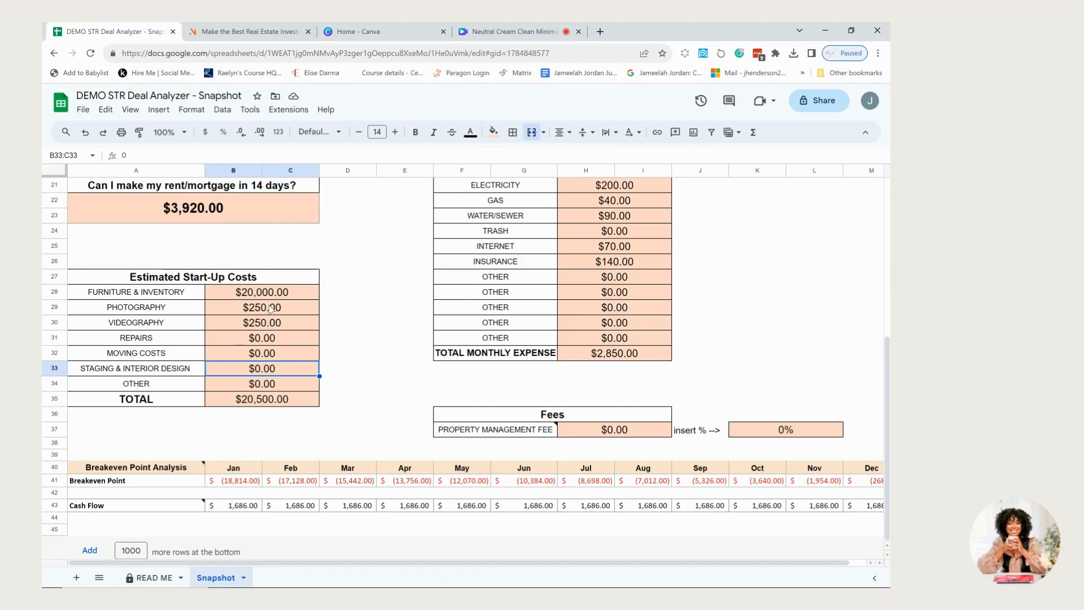
type("500")
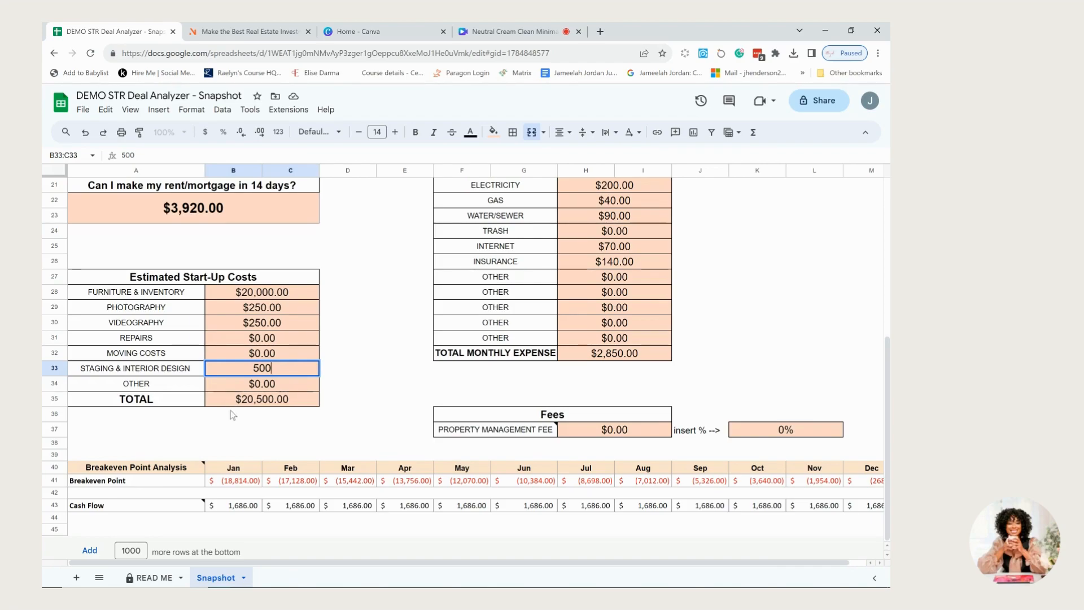
left_click(323, 403)
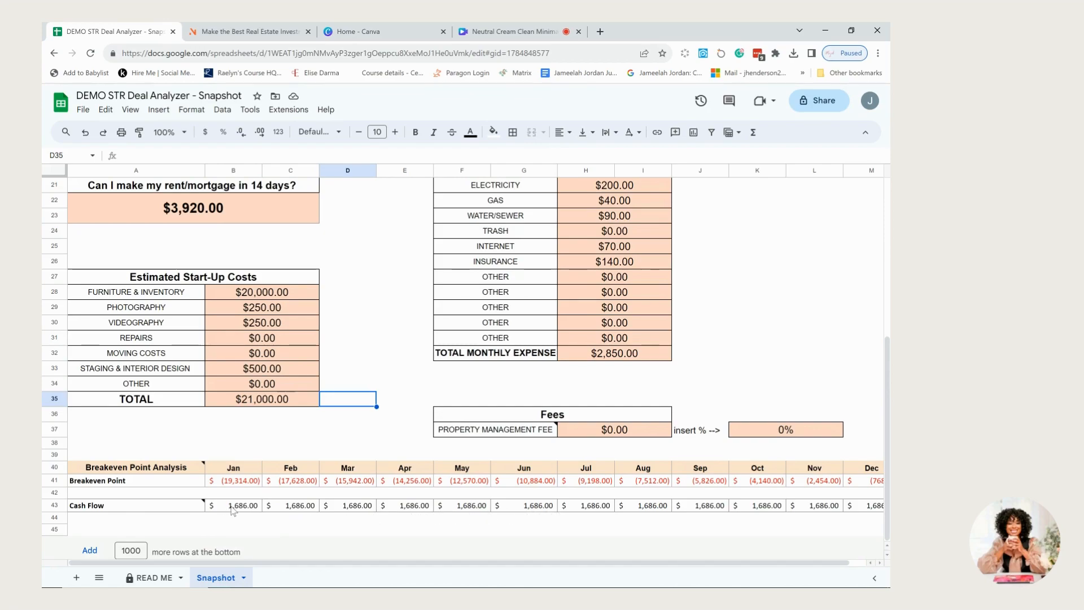
- Review the breakeven figures through December and set the furniture and inventory start-up cost to 5000
scroll(237, 496, "up", 5)
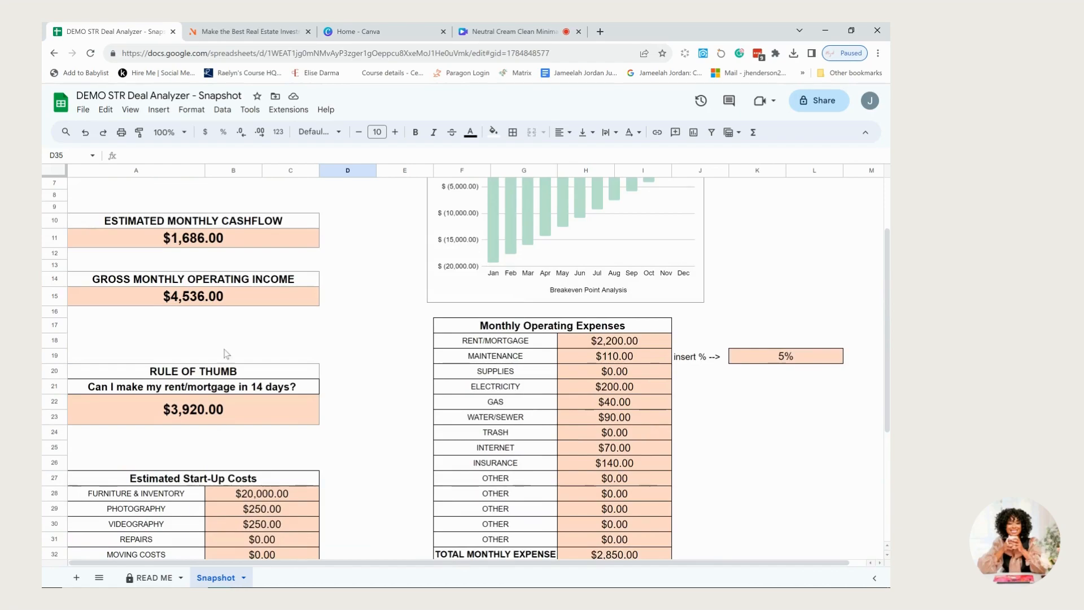
scroll(302, 371, "down", 5)
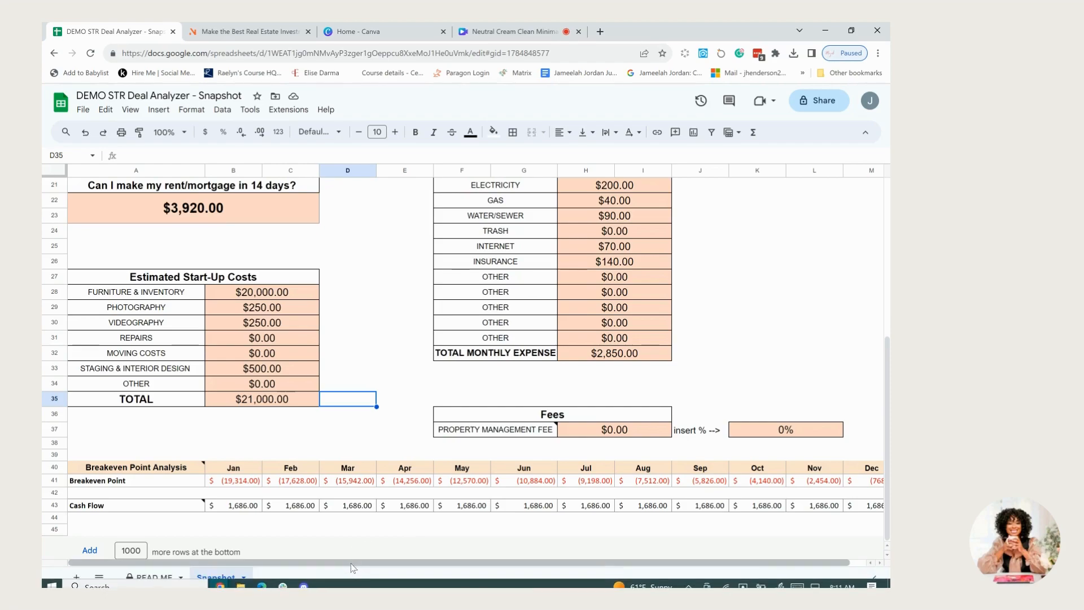
left_click_drag(351, 563, 367, 563)
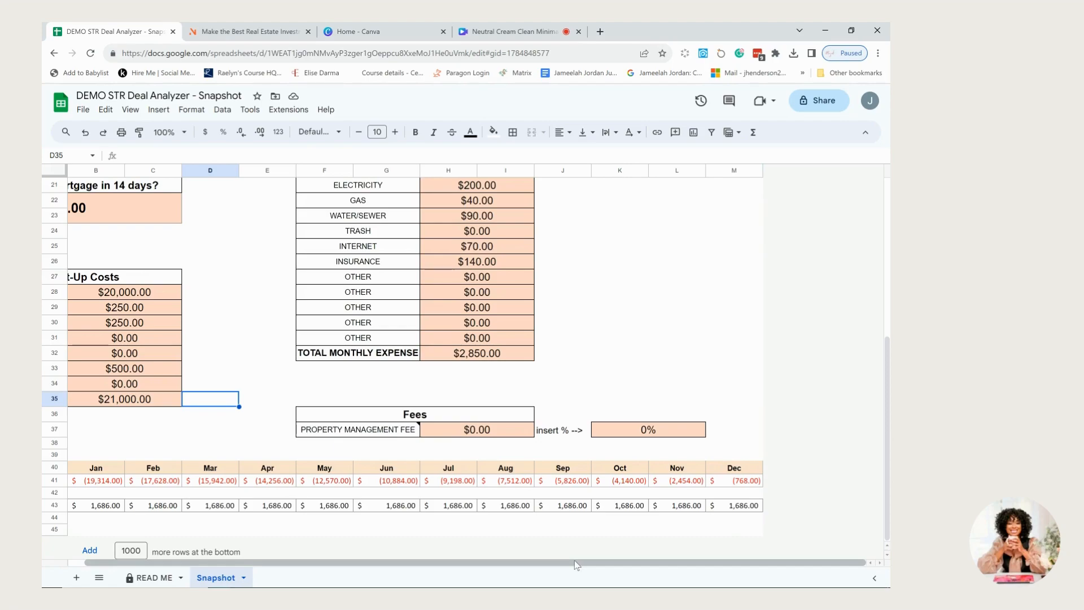
left_click_drag(577, 566, 382, 570)
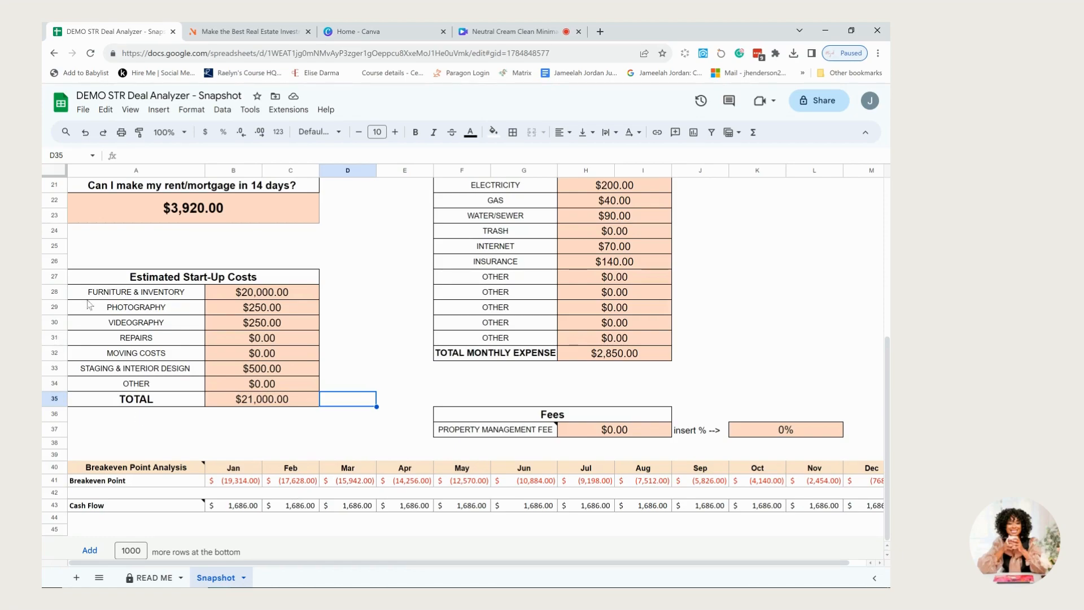
left_click(252, 294)
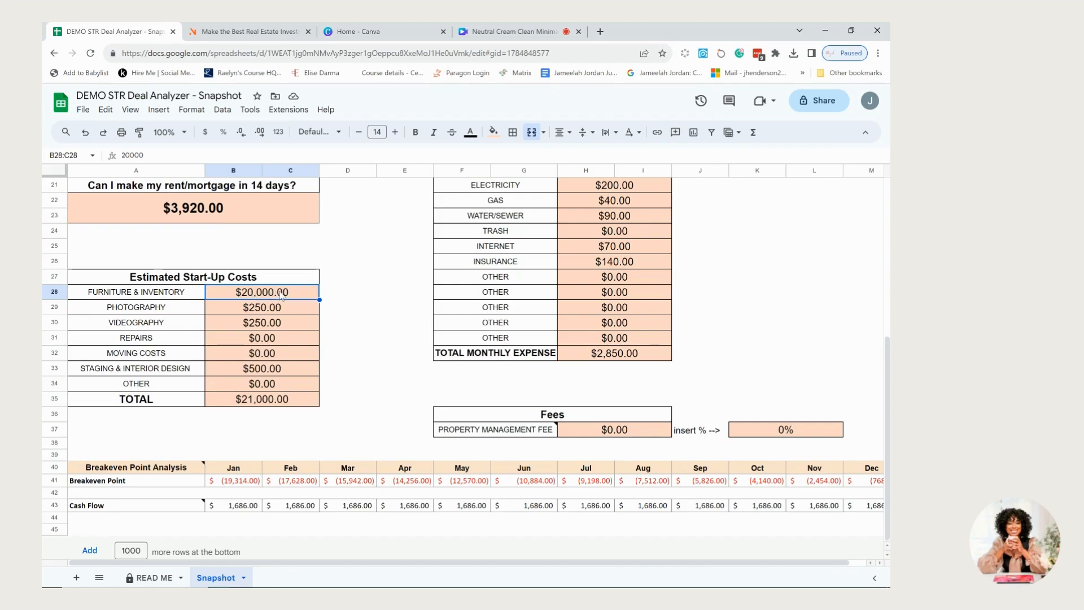
type("5000")
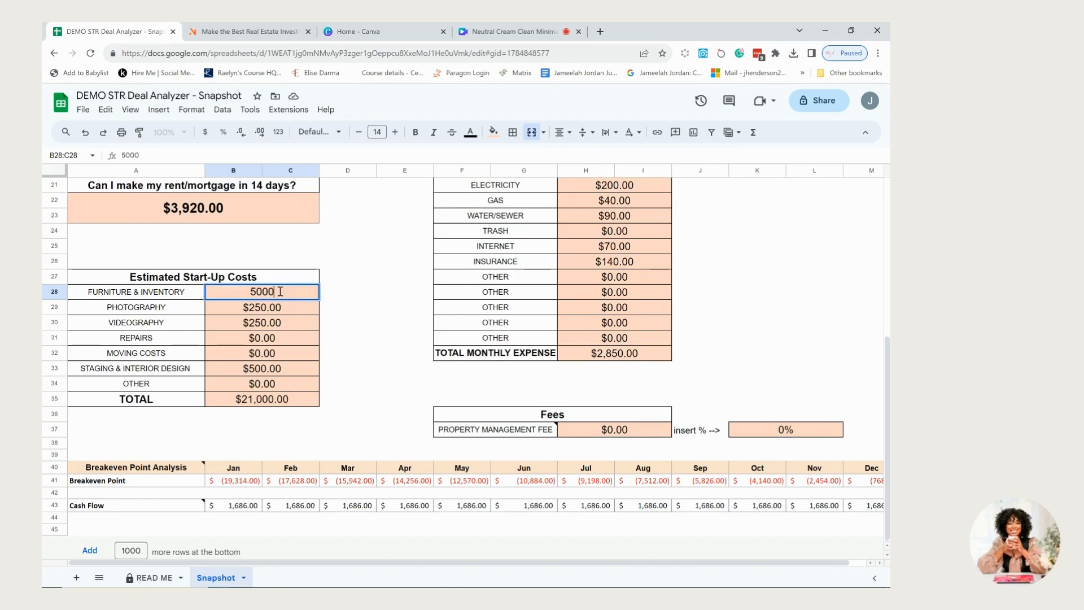
left_click(337, 342)
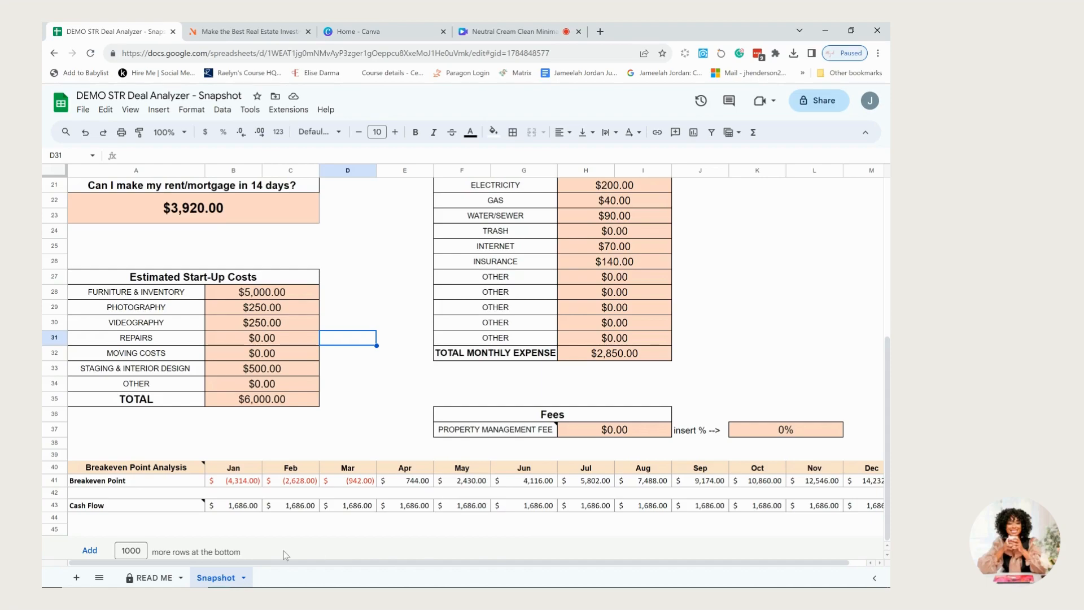
- Examine the monthly Breakeven Point row and the breakeven chart for the month in which the start-up costs are recovered
left_click_drag(275, 563, 420, 559)
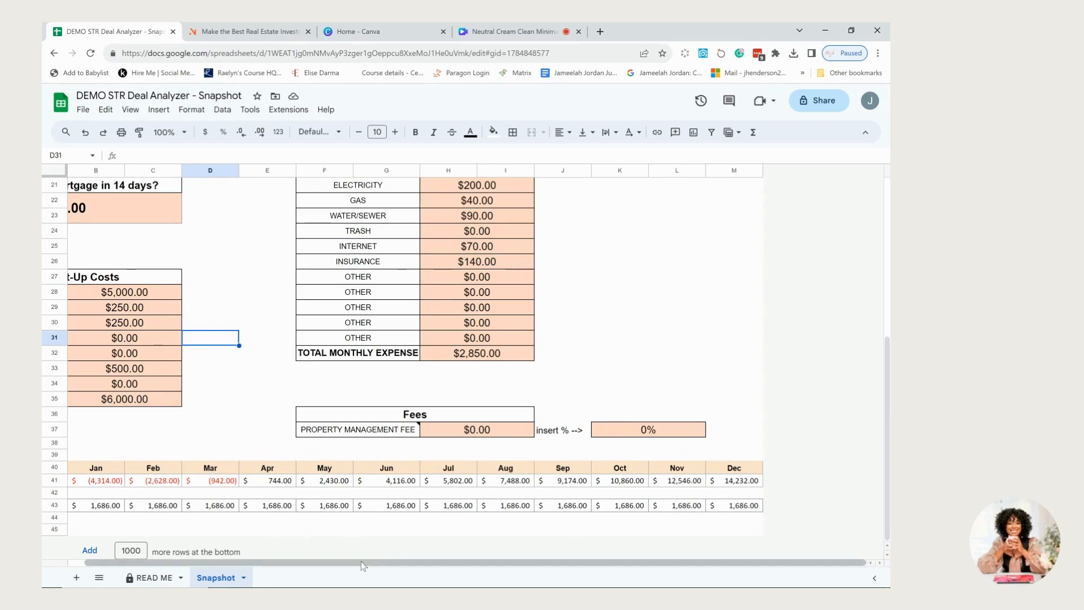
scroll(519, 472, "up", 3)
scroll(519, 467, "up", 3)
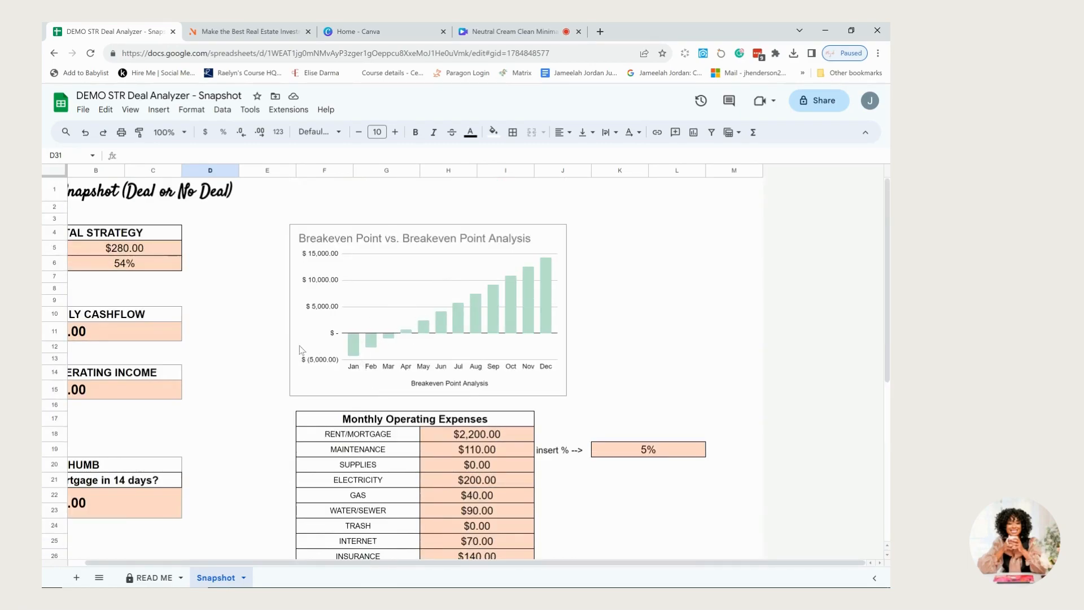
scroll(395, 452, "down", 6)
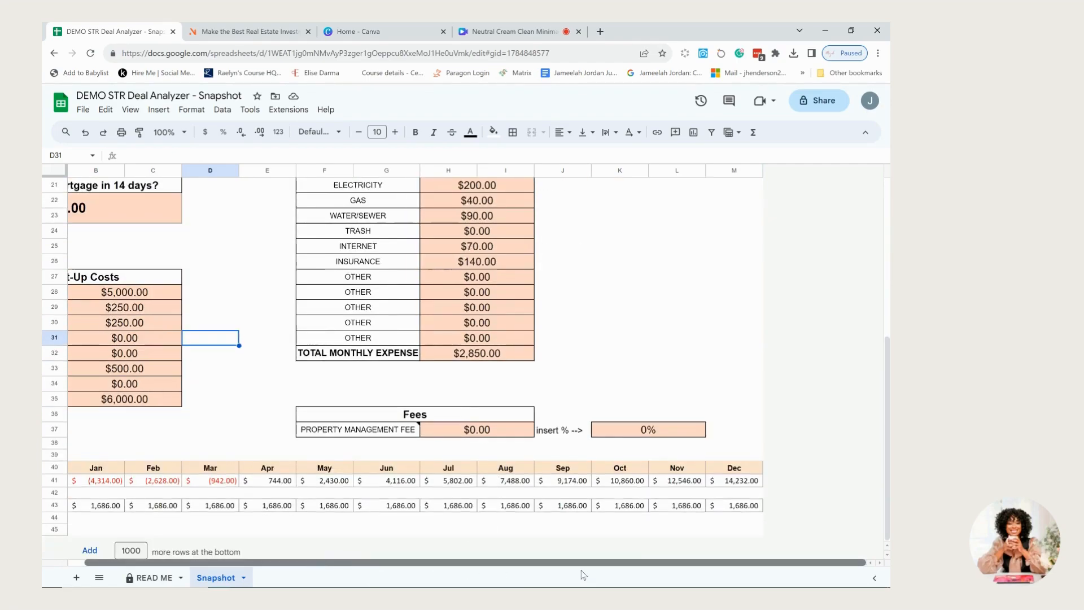
scroll(357, 575, "left", 3)
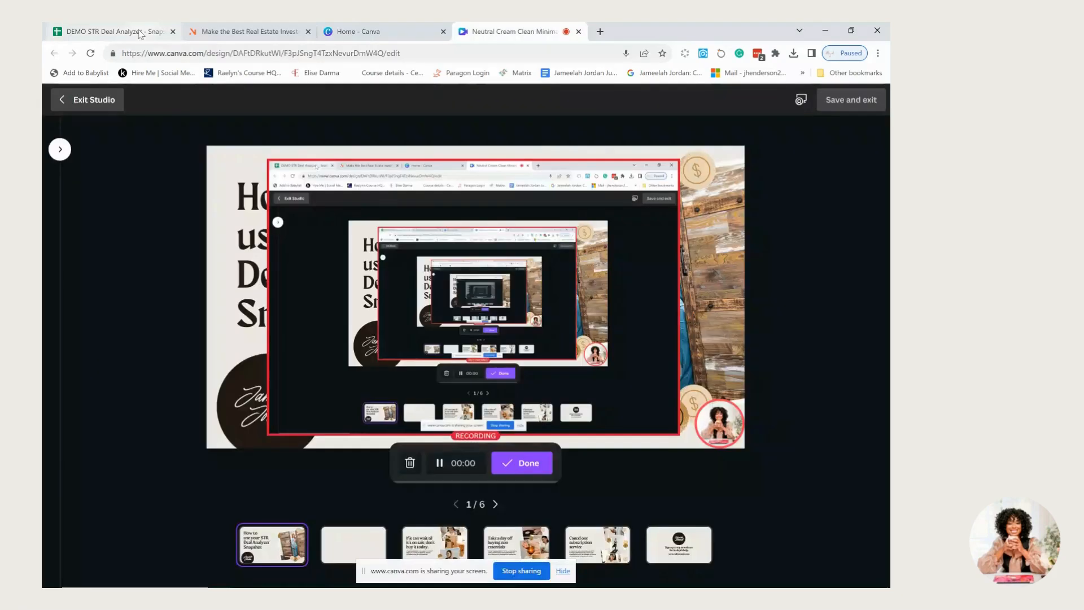
- Switch to the DEMO STR Deal Analyzer spreadsheet and read the note attached to Average Daily Rate
left_click(130, 31)
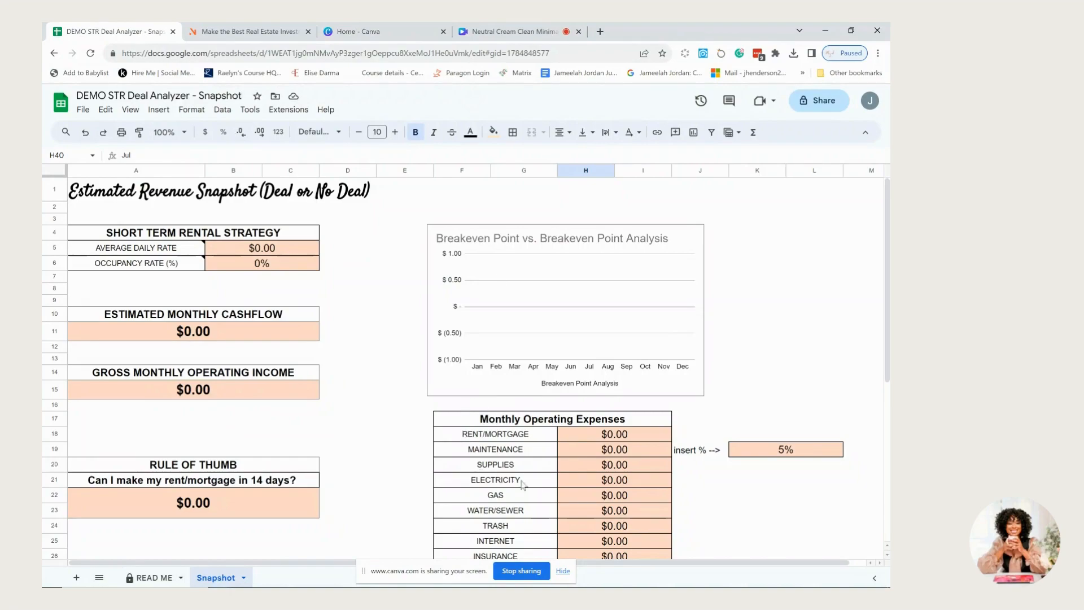
left_click(562, 570)
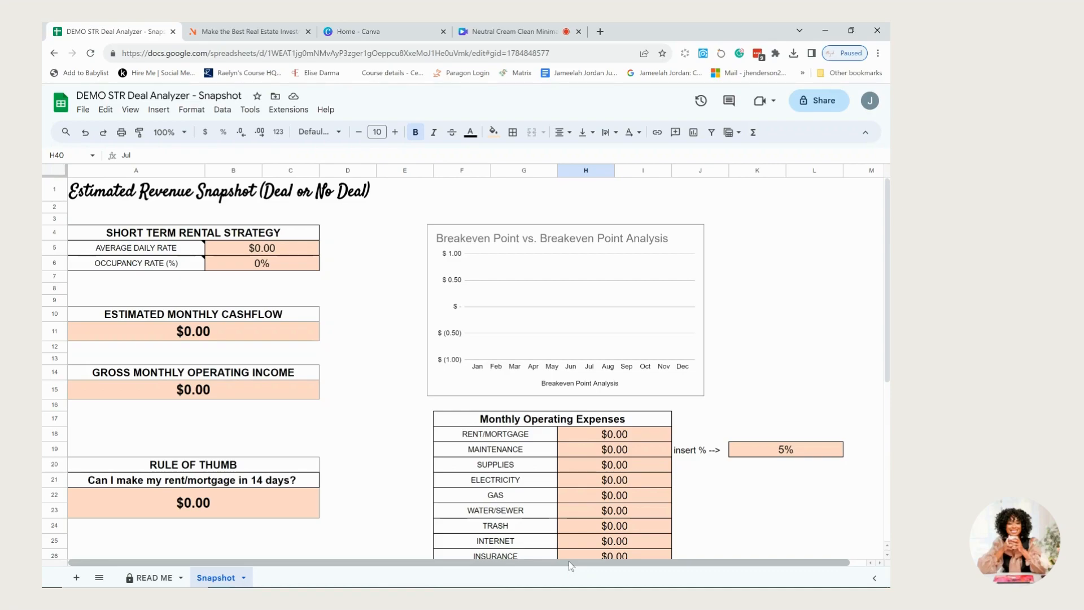
mouse_move(201, 263)
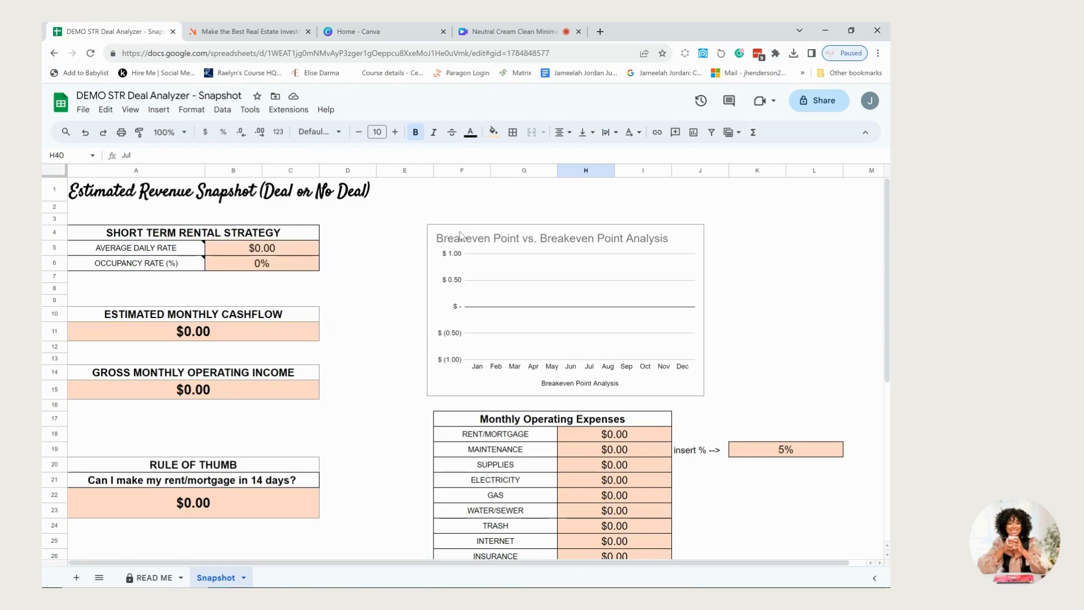
mouse_move(160, 251)
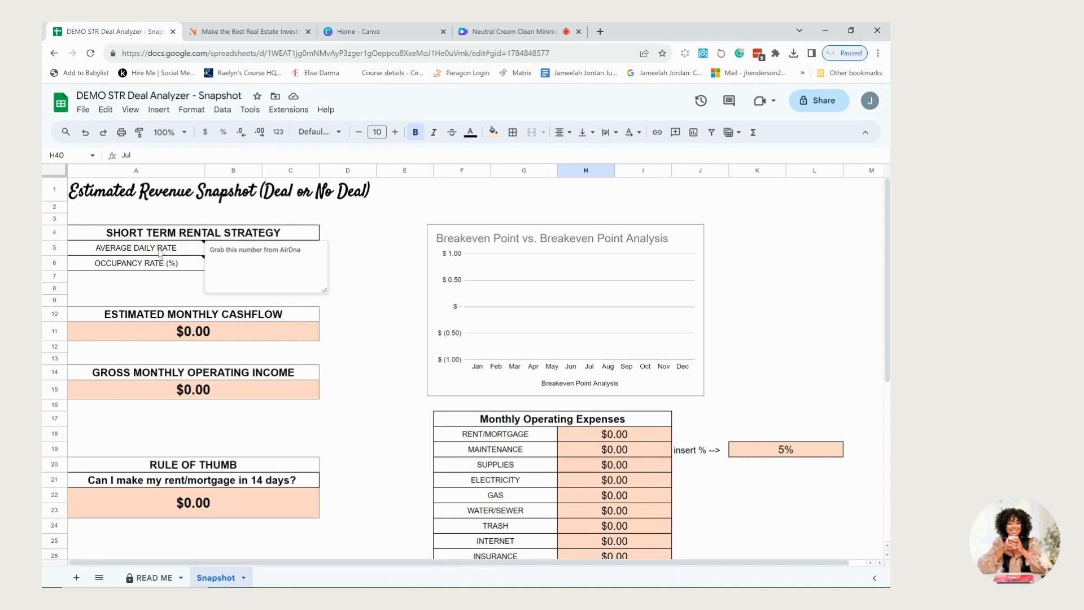